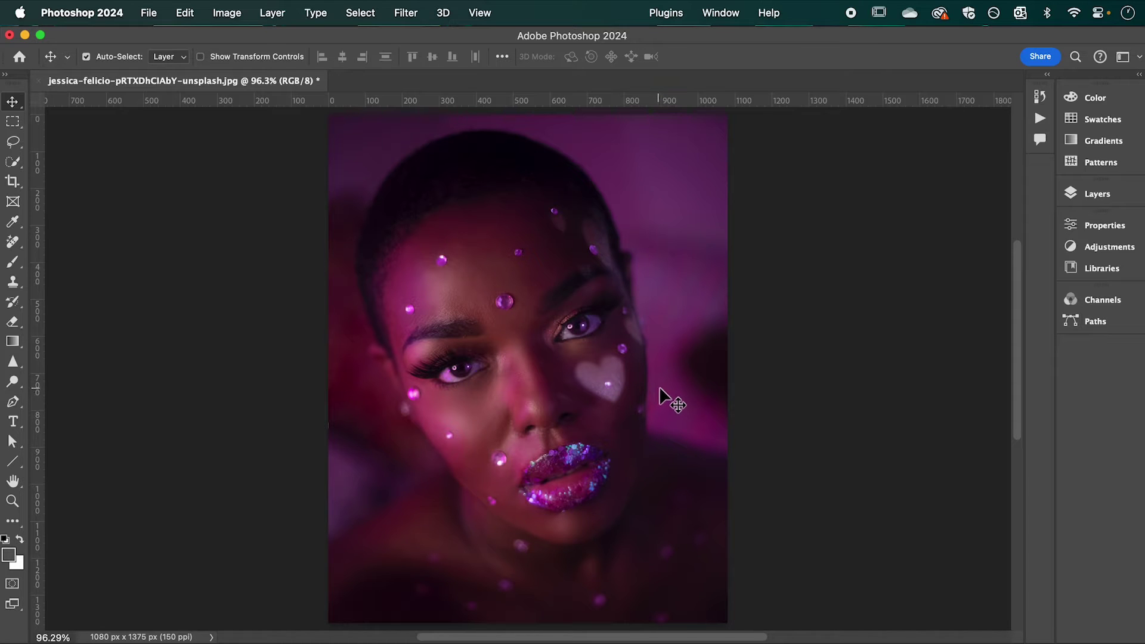
# - Show the Actions panel and create a new action set named Filters
pyautogui.click(720, 13)
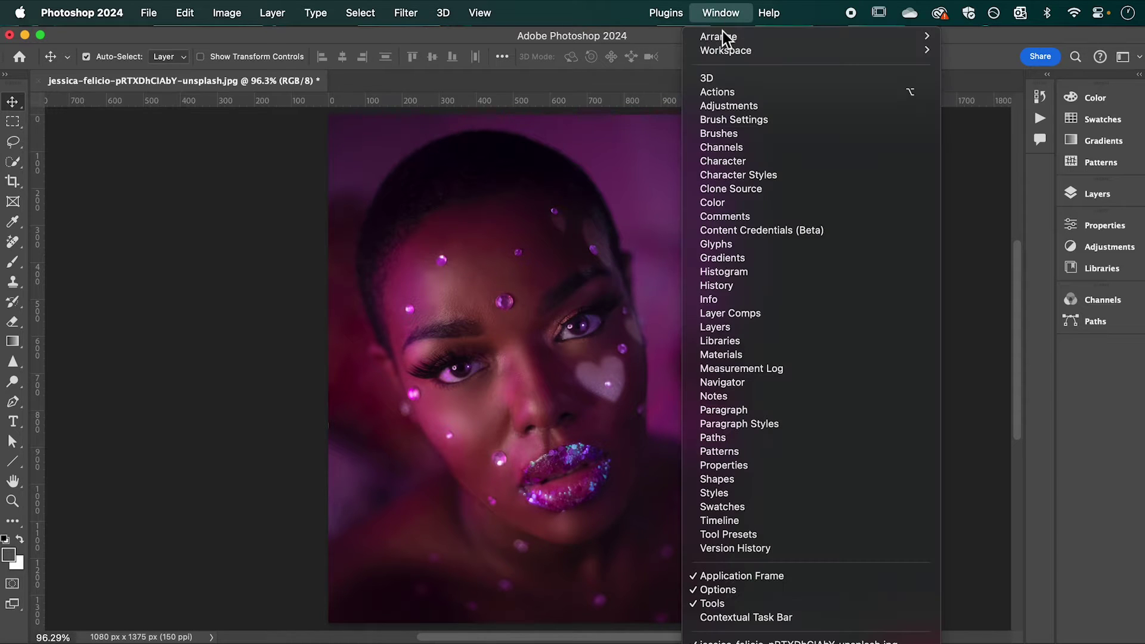
pyautogui.click(730, 91)
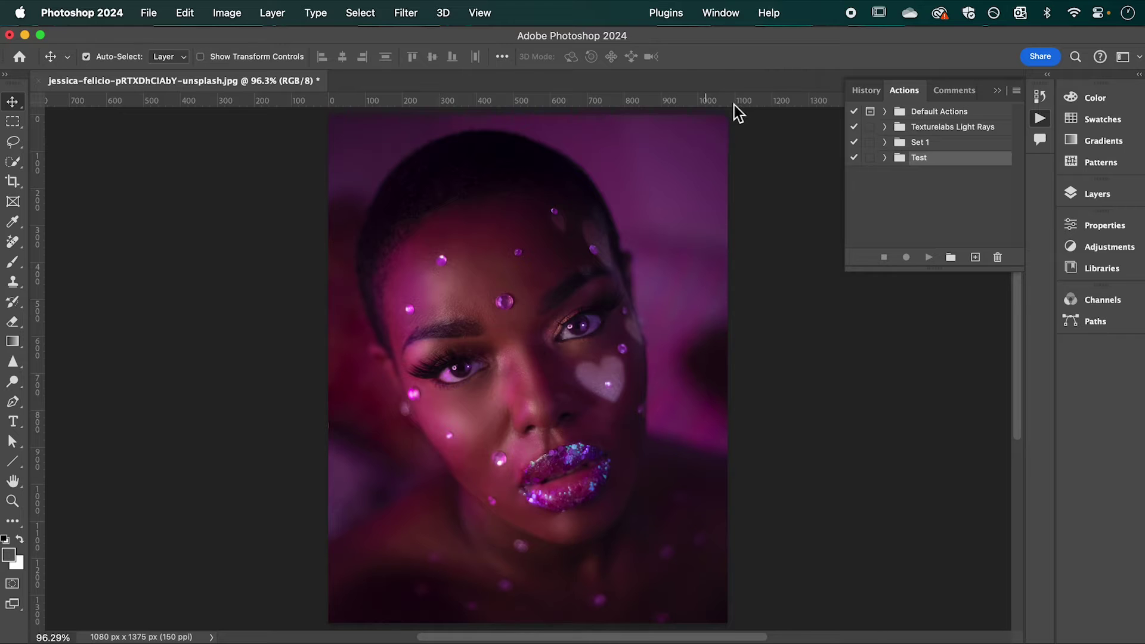
pyautogui.click(951, 257)
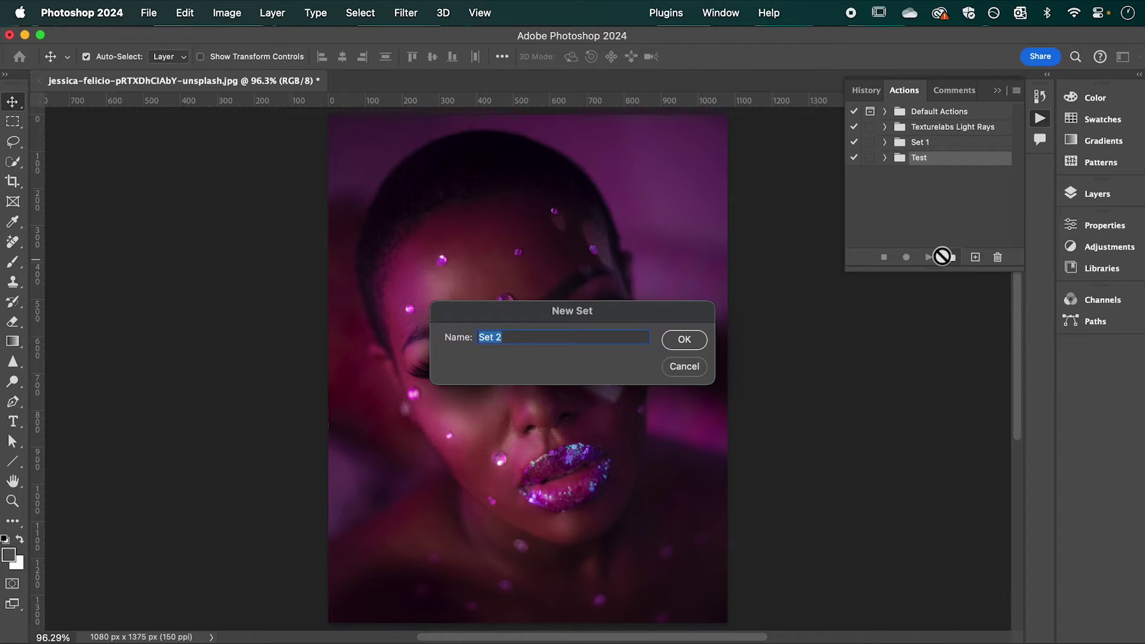
pyautogui.write('Filters')
pyautogui.click(692, 345)
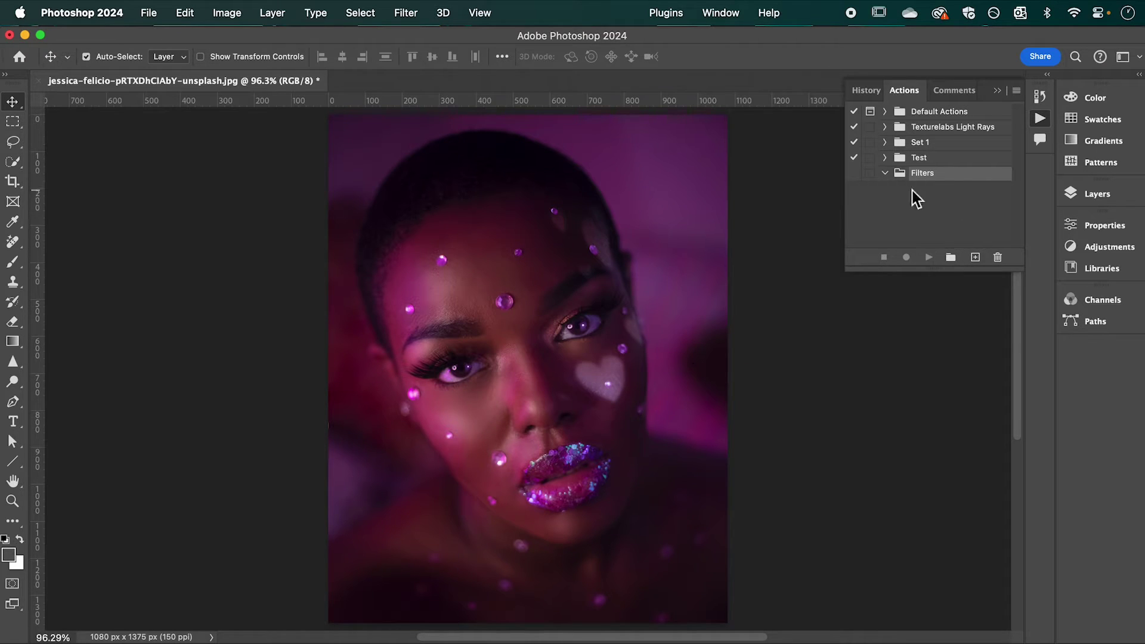
# - Add a 'Euphoric effect' action to the Filters set and start recording it
pyautogui.click(977, 260)
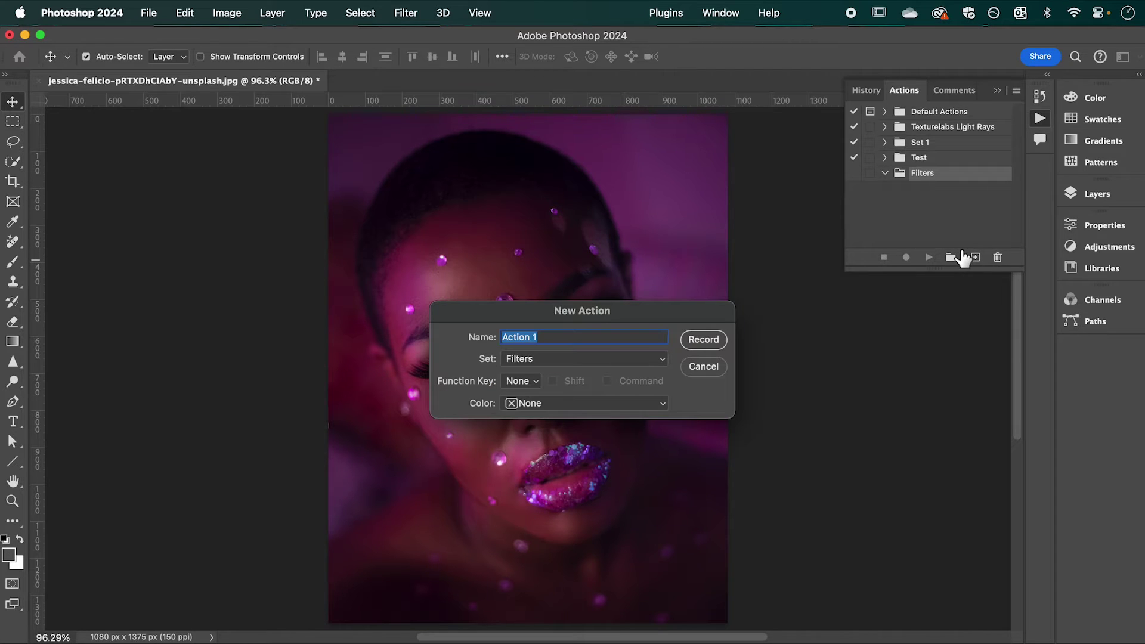
pyautogui.write('Euphoric effect')
pyautogui.click(704, 341)
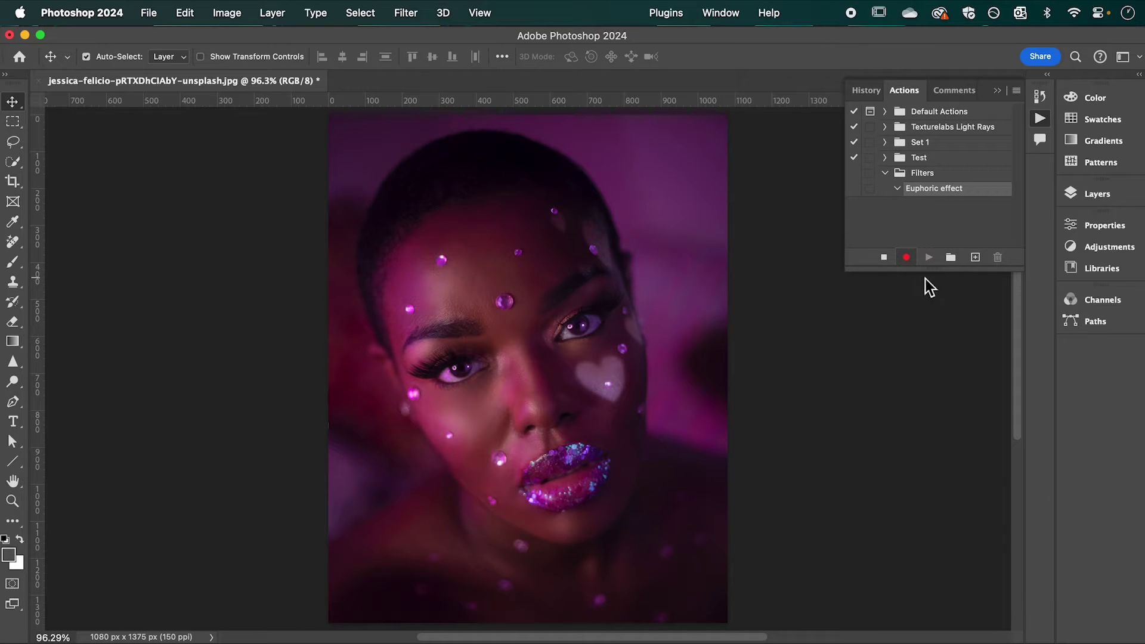
pyautogui.click(997, 91)
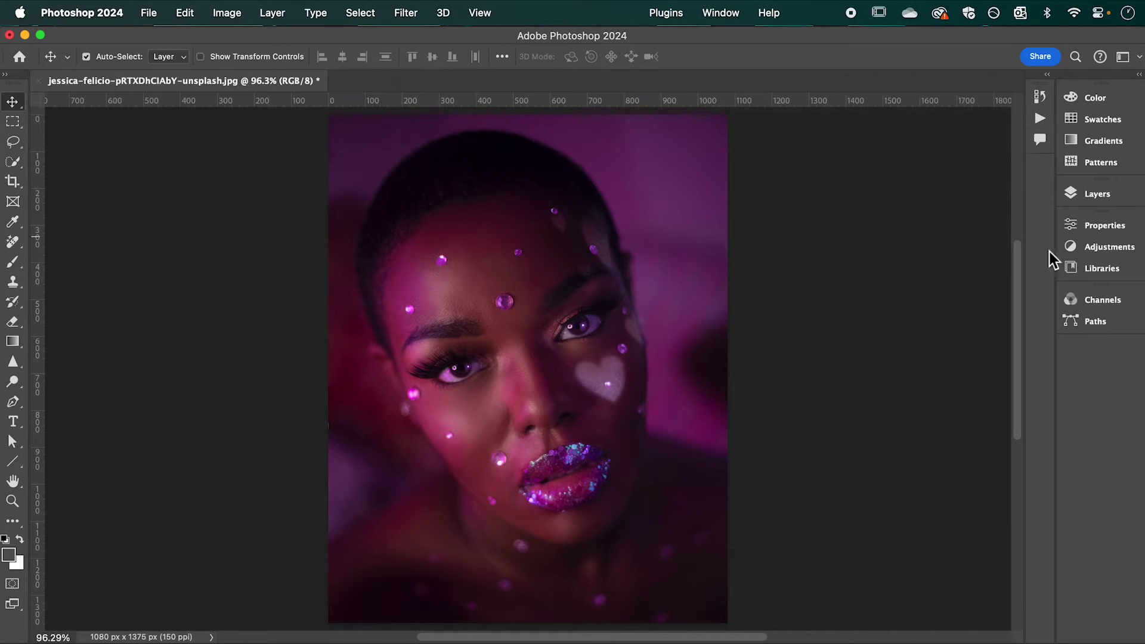
# - Select Layer 1 and add a Gradient Map adjustment layer above it
pyautogui.click(1101, 202)
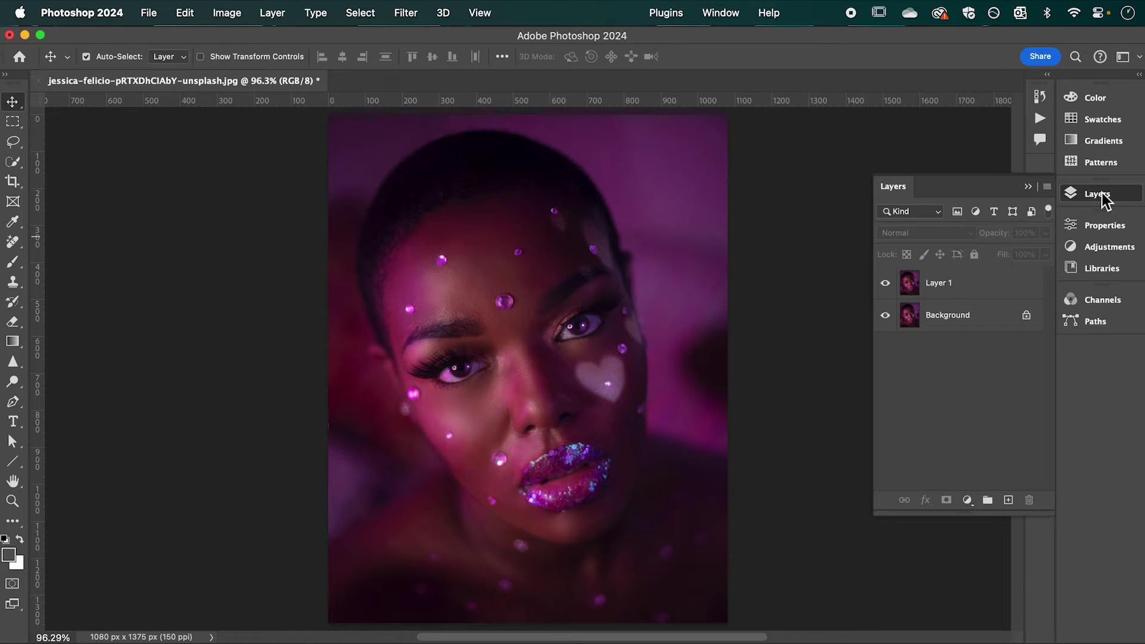
pyautogui.click(960, 293)
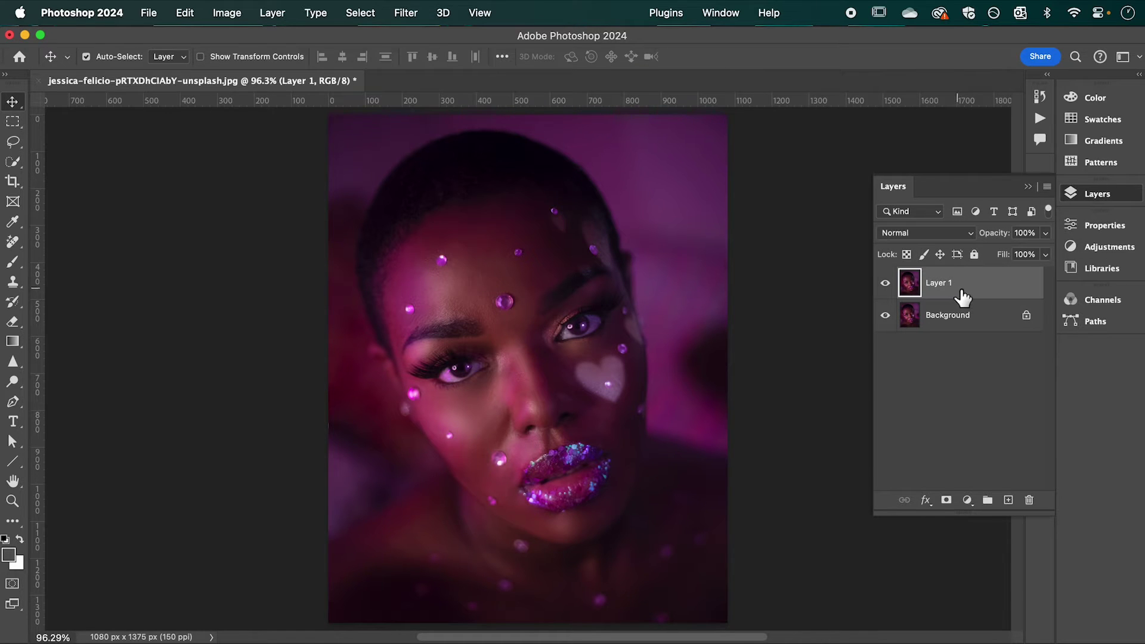
pyautogui.click(967, 499)
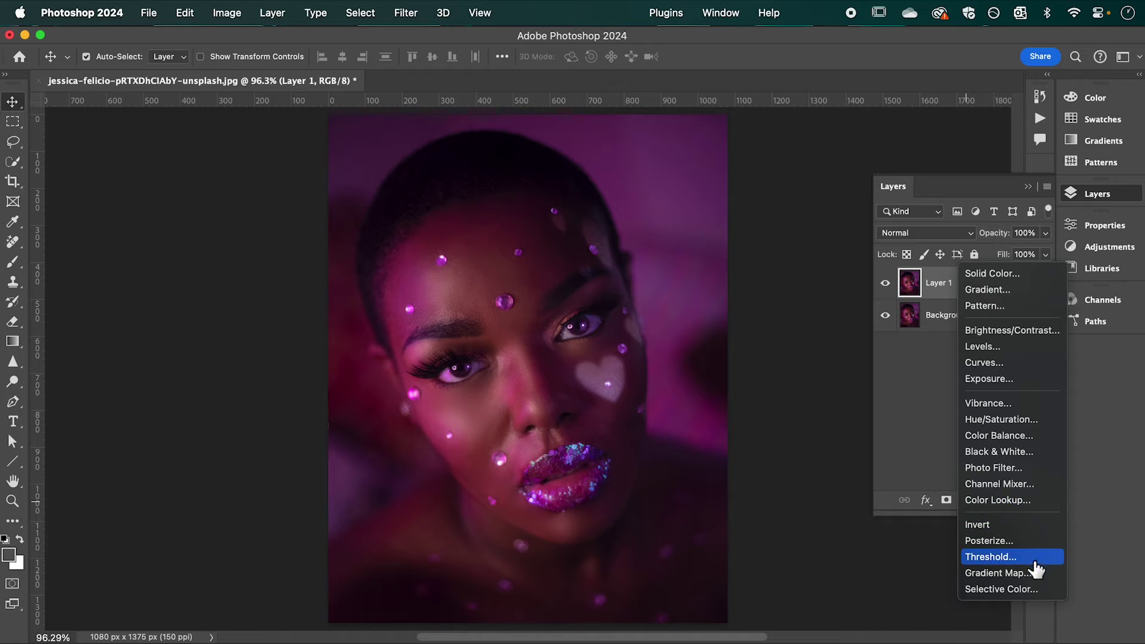
pyautogui.click(1034, 577)
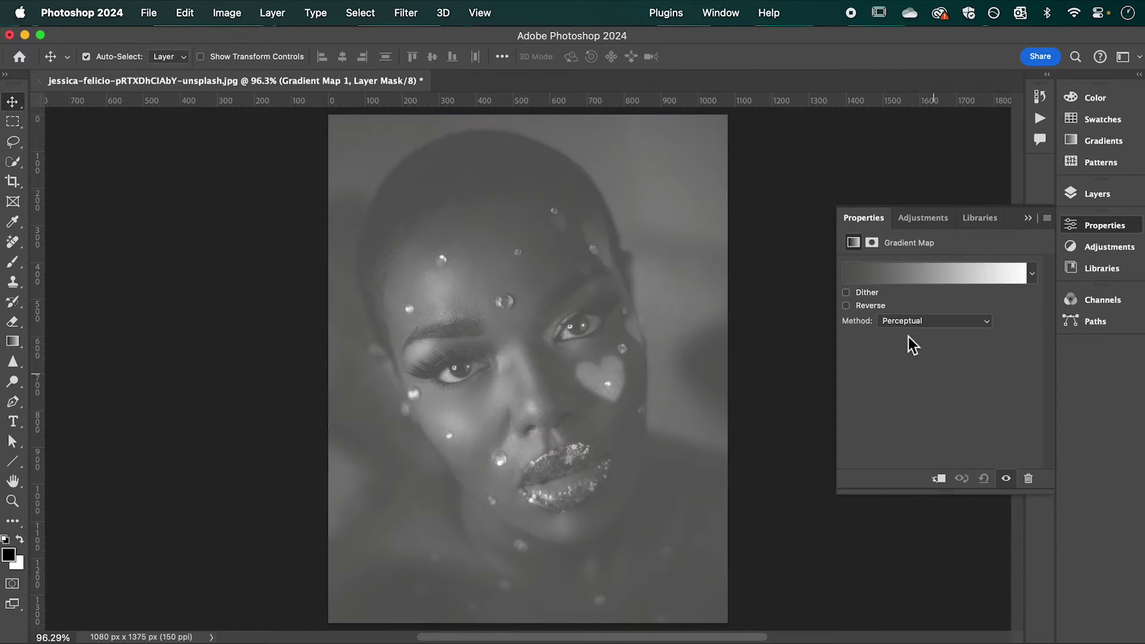
# - Apply the Basics black-to-white gradient and drag both stops inward so only highlights stay white
pyautogui.click(907, 277)
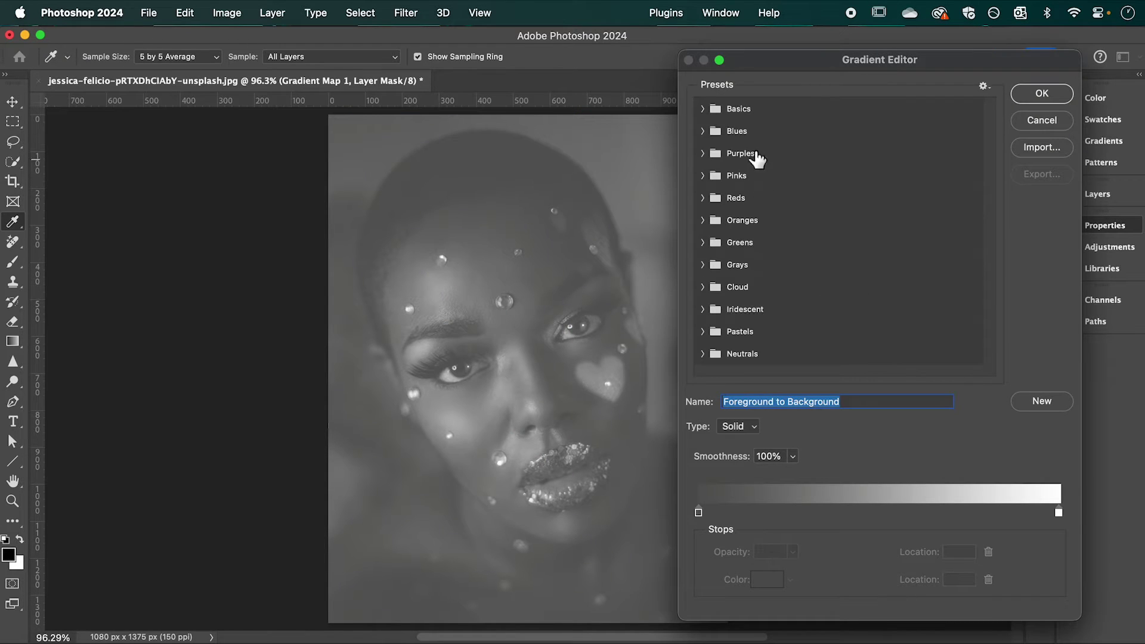
pyautogui.click(705, 112)
pyautogui.click(704, 110)
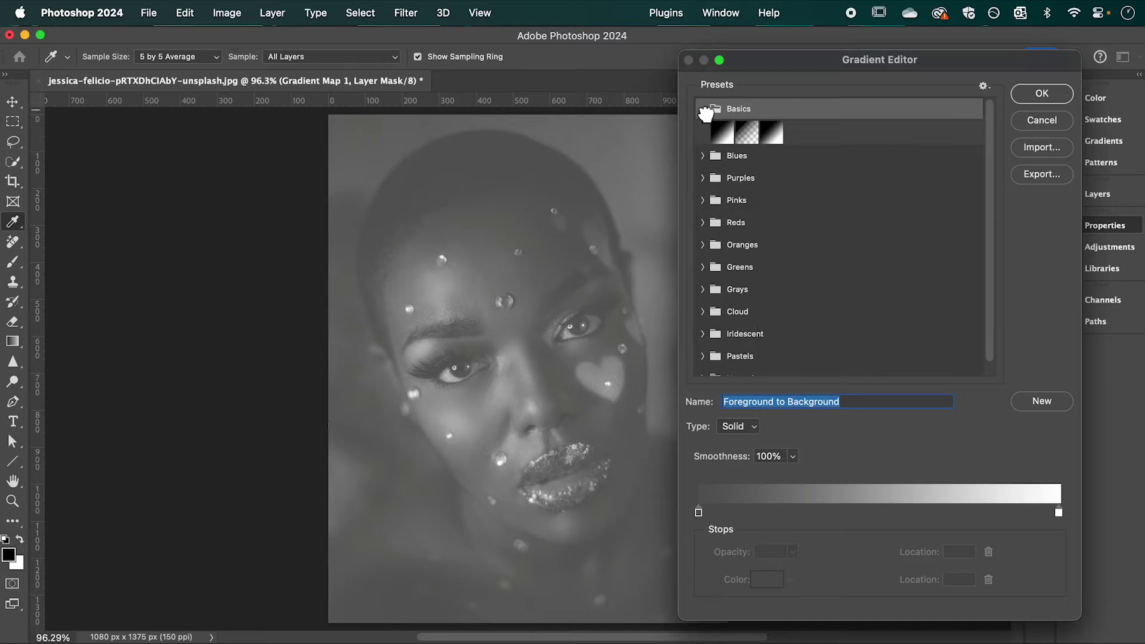
pyautogui.click(721, 134)
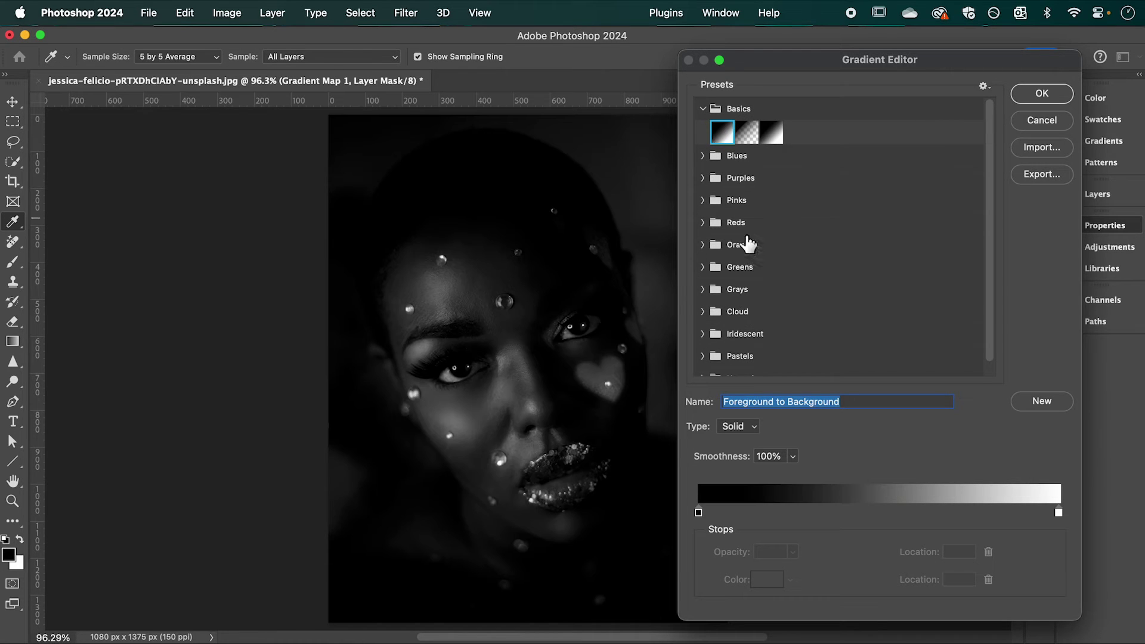
pyautogui.moveTo(700, 514); pyautogui.dragTo(880, 518)
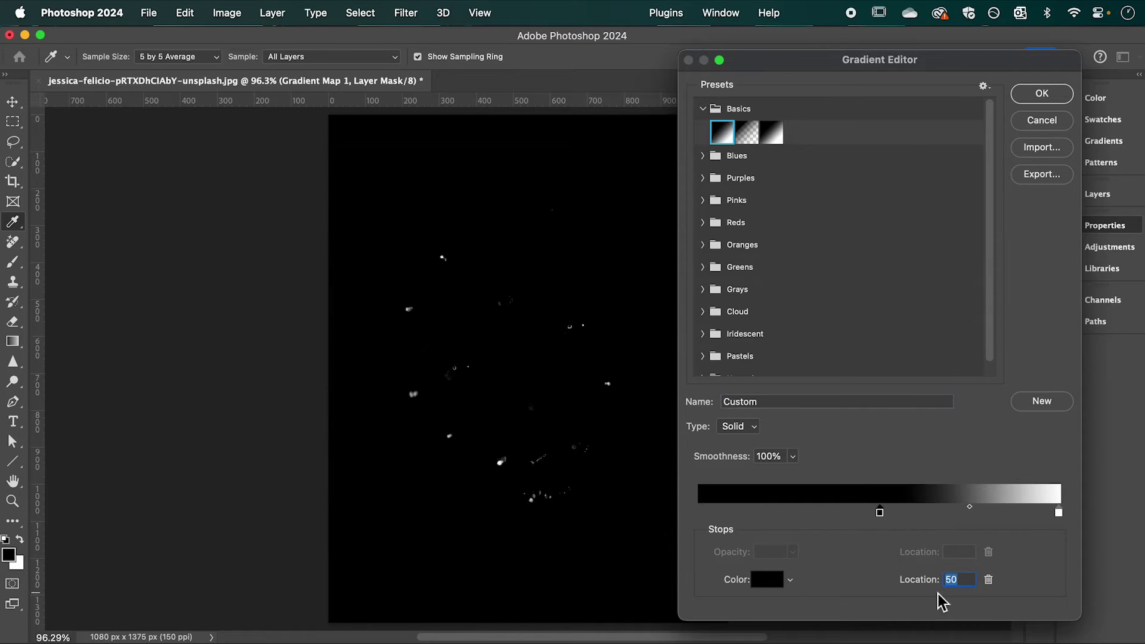
pyautogui.moveTo(1059, 513); pyautogui.dragTo(917, 511)
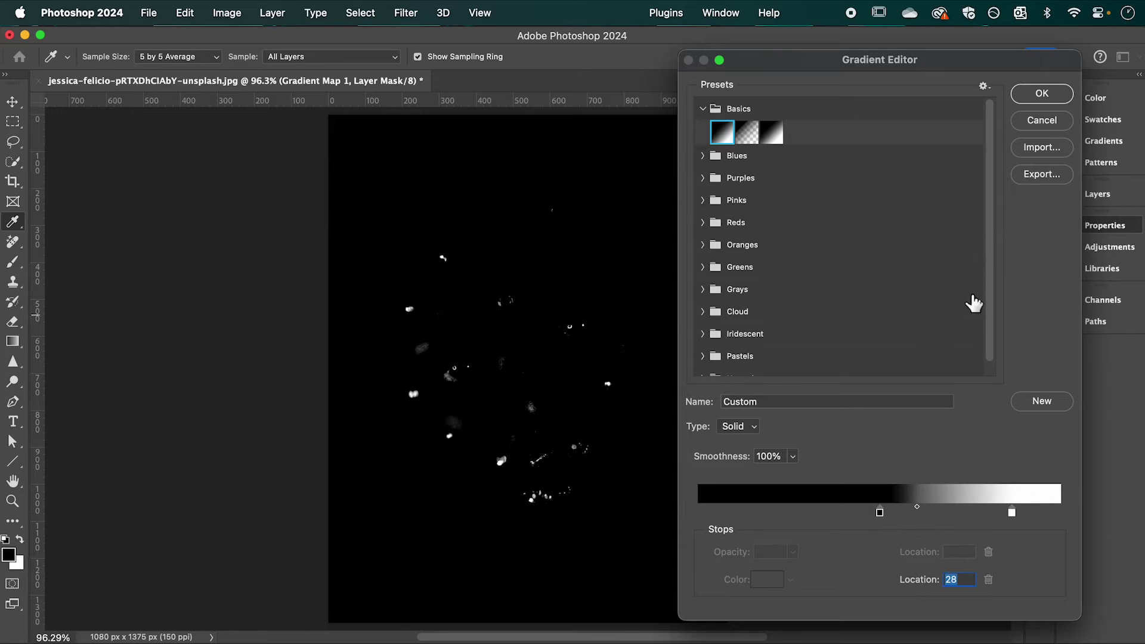
pyautogui.click(1047, 99)
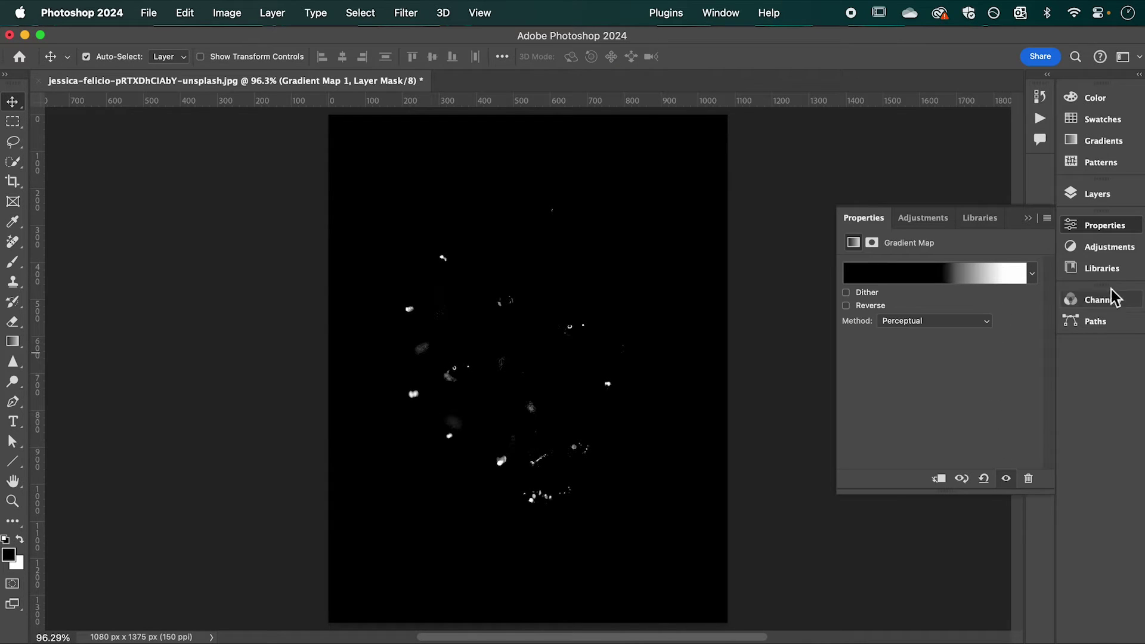
pyautogui.click(1096, 194)
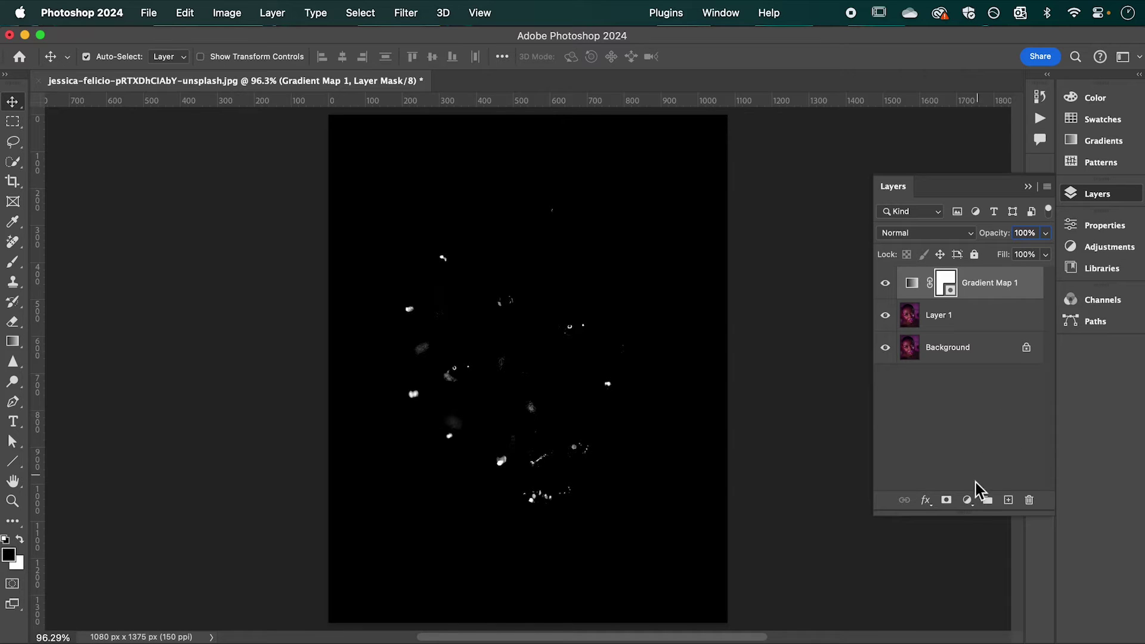
# - Add a Curves layer with the RGB curve raised, then select Curves 1 through Layer 1
pyautogui.click(966, 500)
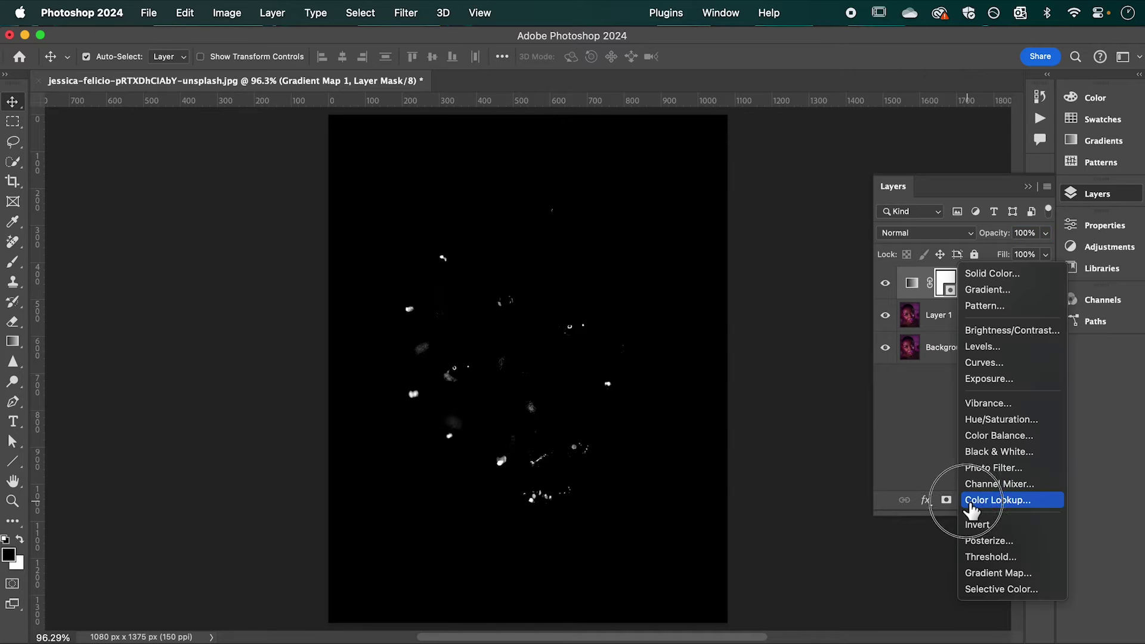
pyautogui.click(988, 362)
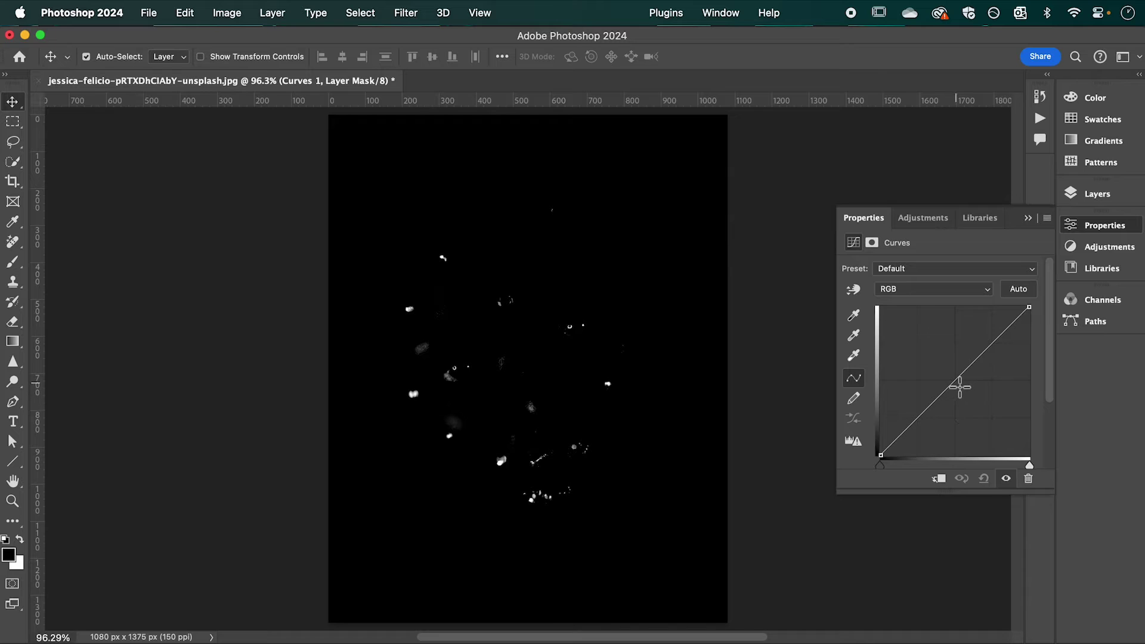
pyautogui.moveTo(962, 385); pyautogui.dragTo(937, 360)
pyautogui.click(937, 361)
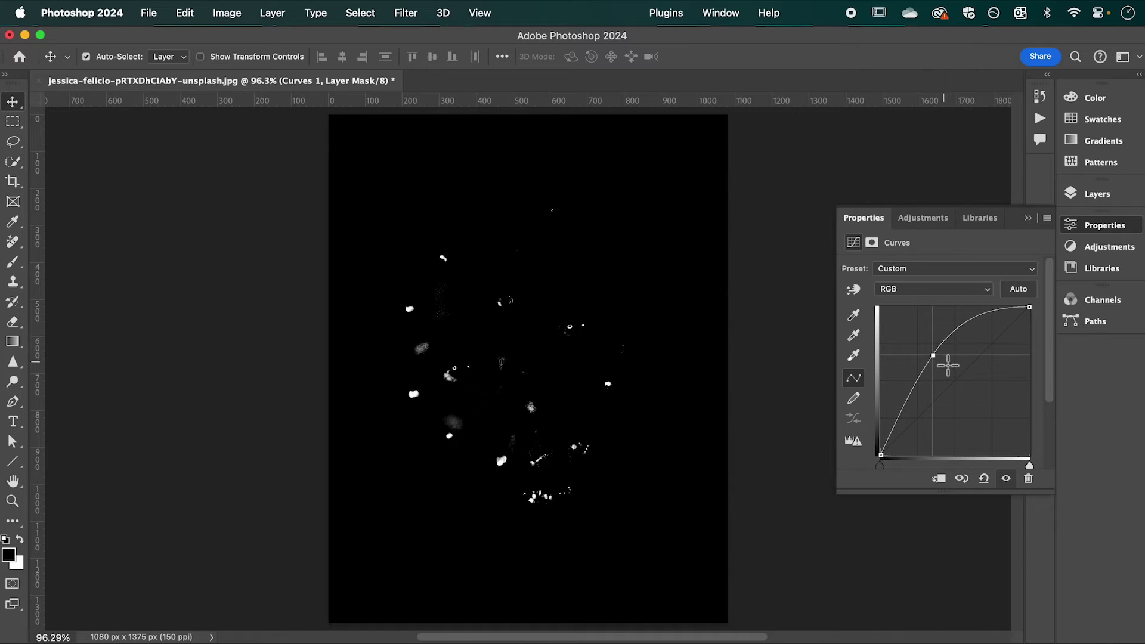
pyautogui.click(1083, 196)
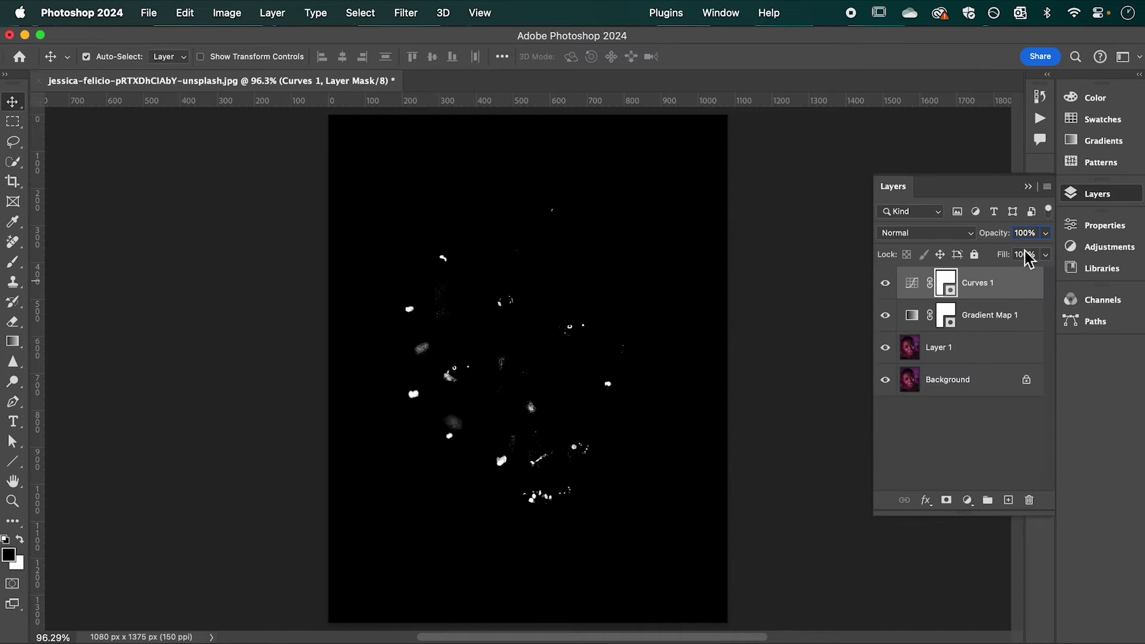
pyautogui.keyDown('shift'); pyautogui.click(973, 357); pyautogui.keyUp('shift')
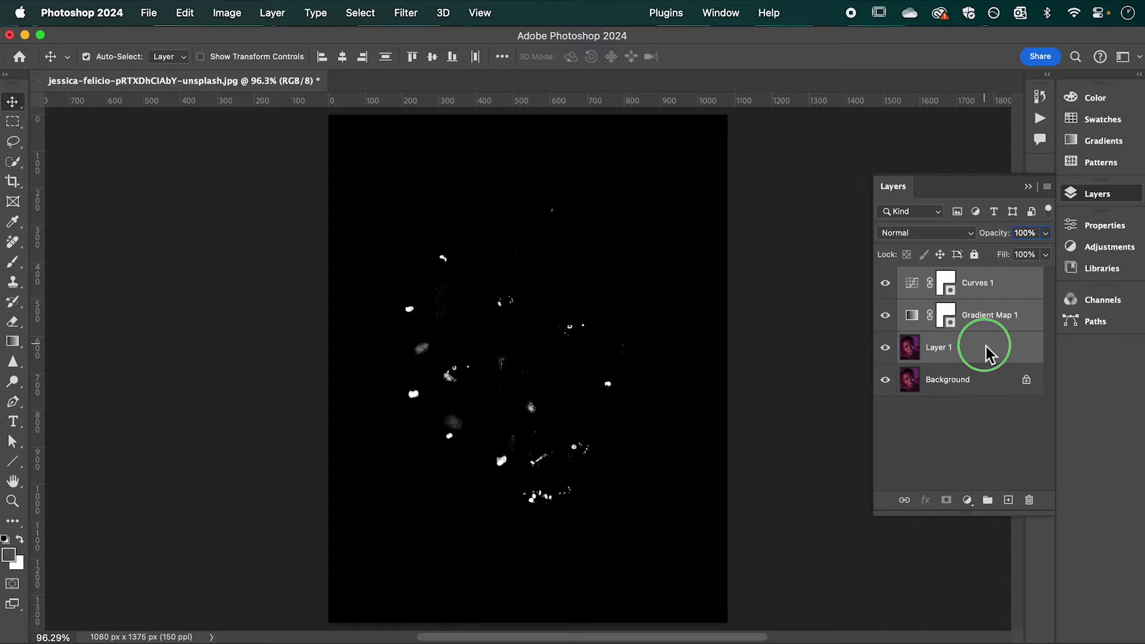
# - Convert the selected layers into a smart object named star 1
pyautogui.rightClick(987, 349)
pyautogui.click(1012, 603)
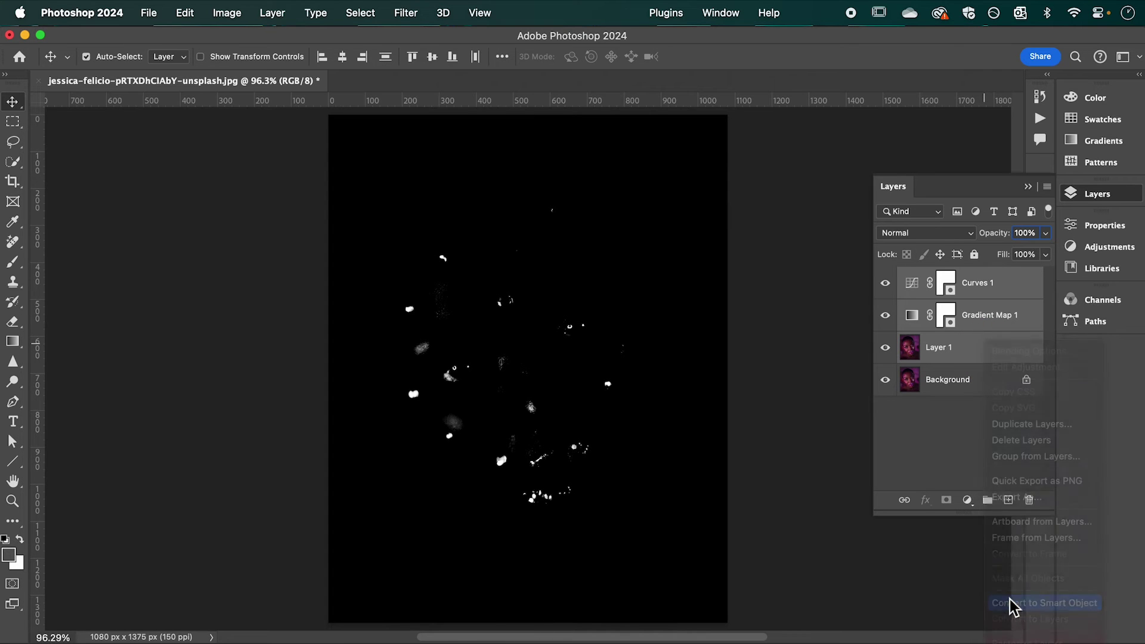
pyautogui.doubleClick(942, 282)
pyautogui.write('star 1')
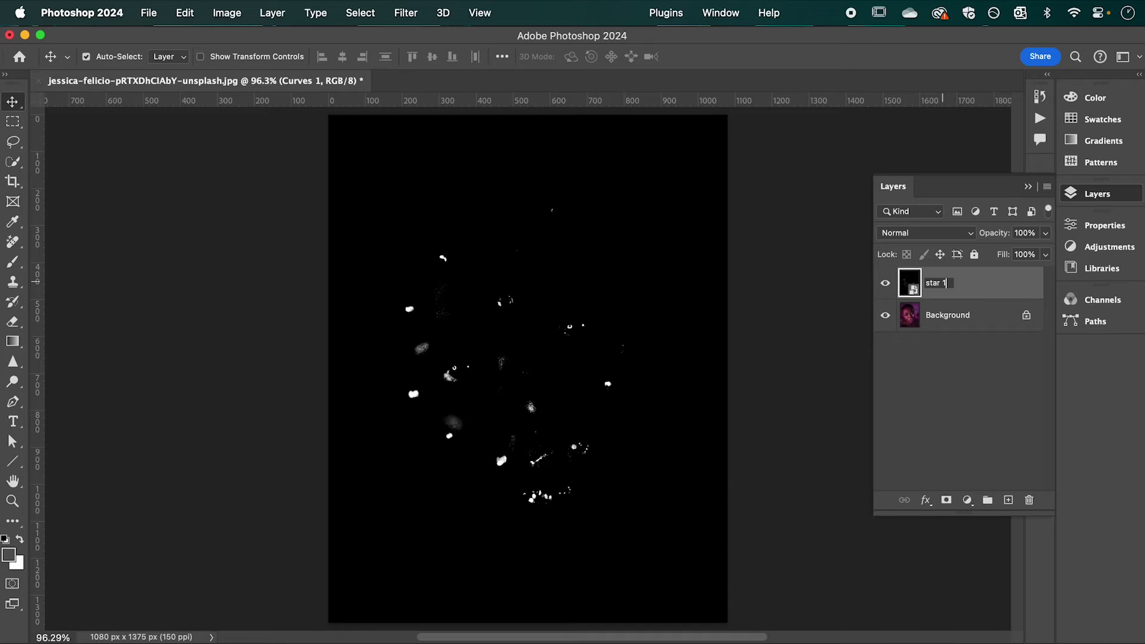
pyautogui.press('Return')
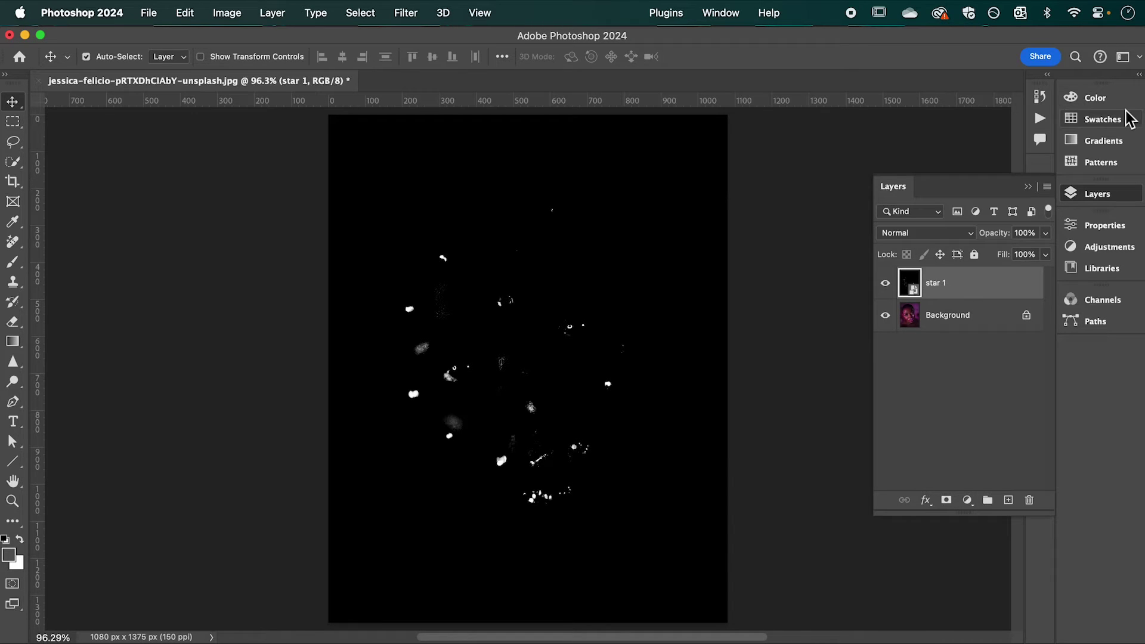
# - Duplicate star 1 as a hidden layer named star 2, keeping star 1 selected
pyautogui.press('super+j')
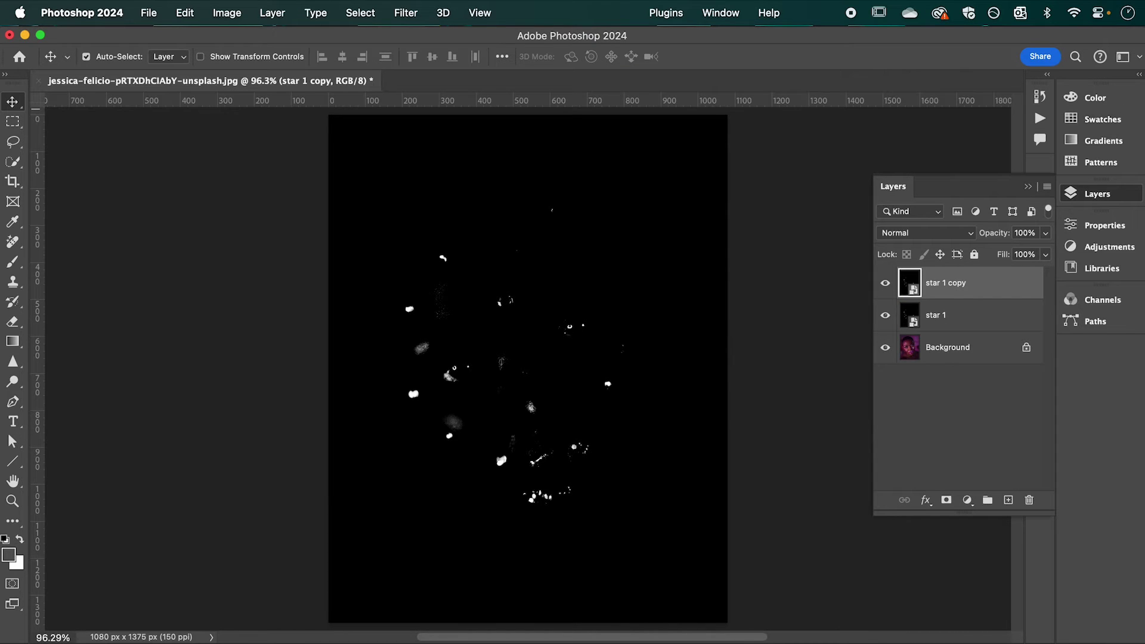
pyautogui.doubleClick(966, 289)
pyautogui.write('star 2')
pyautogui.press('Return')
pyautogui.click(886, 284)
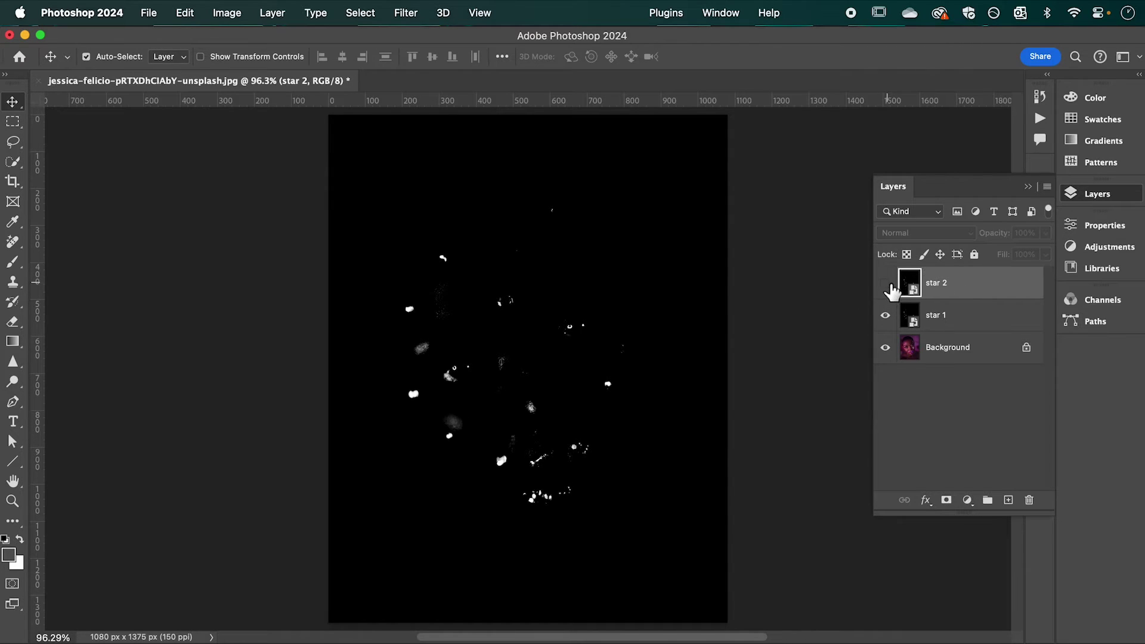
pyautogui.click(954, 327)
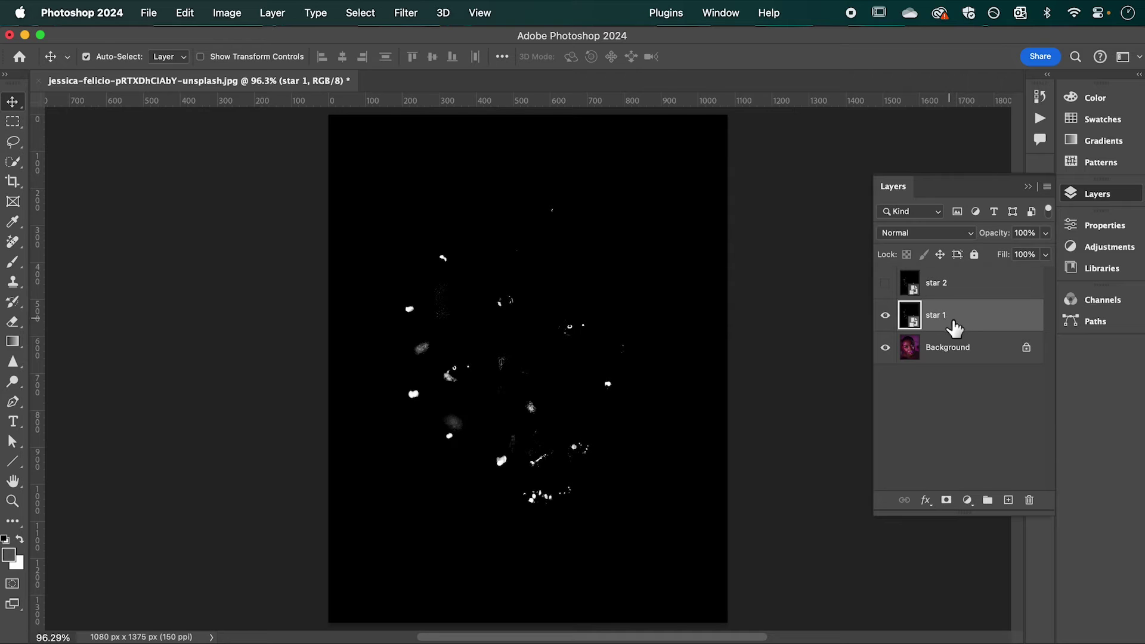
# - Apply a Motion Blur of angle 35° and distance 93 pixels to star 1
pyautogui.click(408, 15)
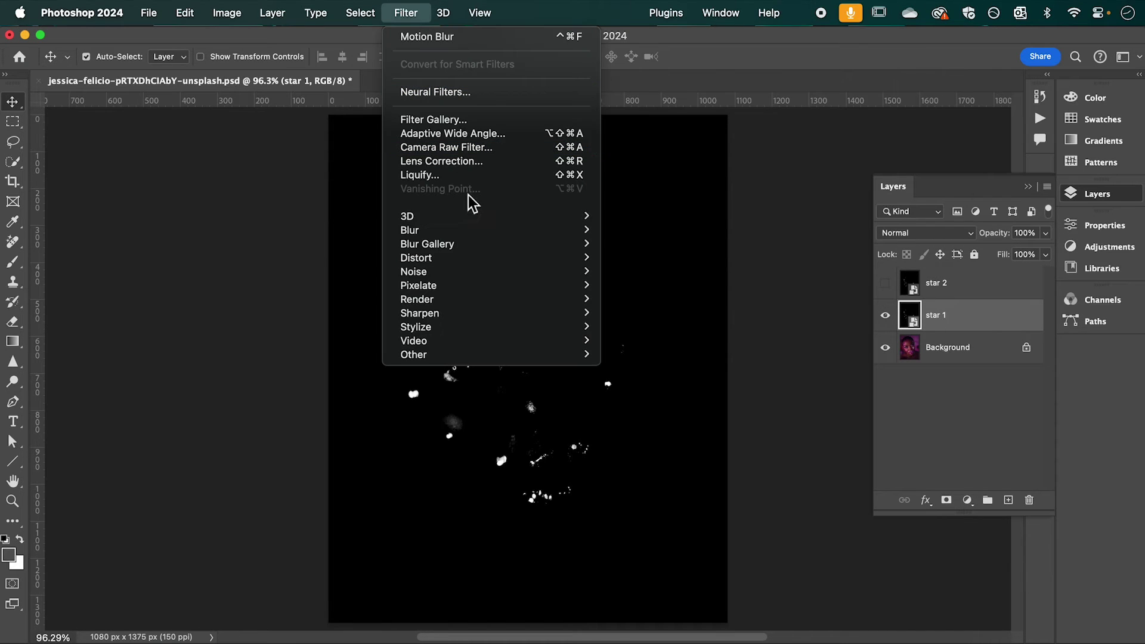
pyautogui.moveTo(472, 231)
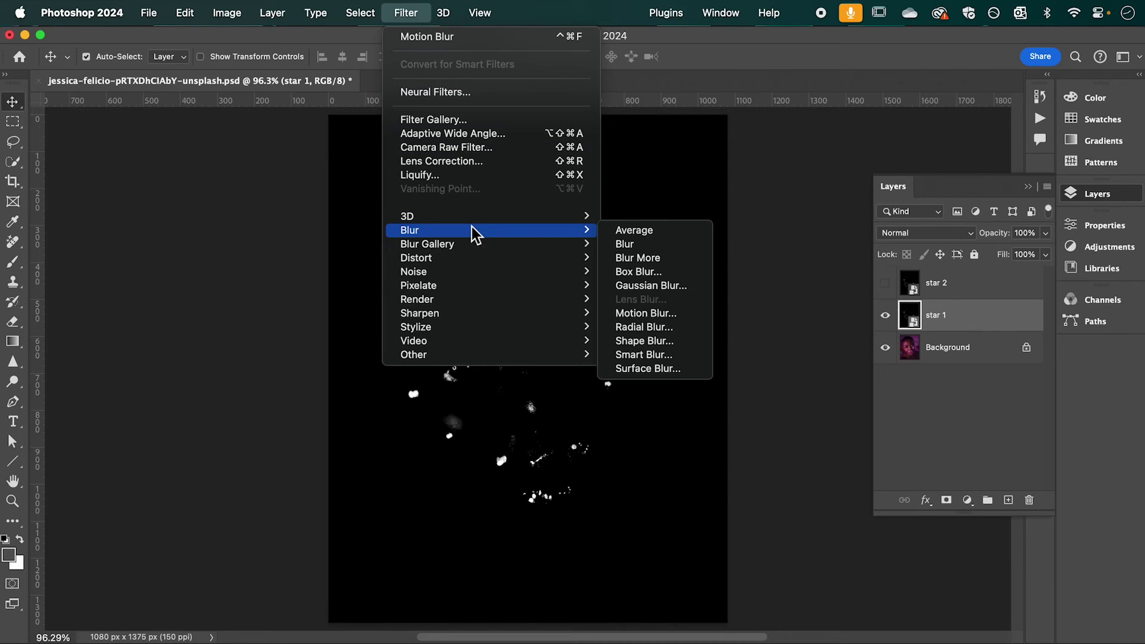
pyautogui.click(641, 311)
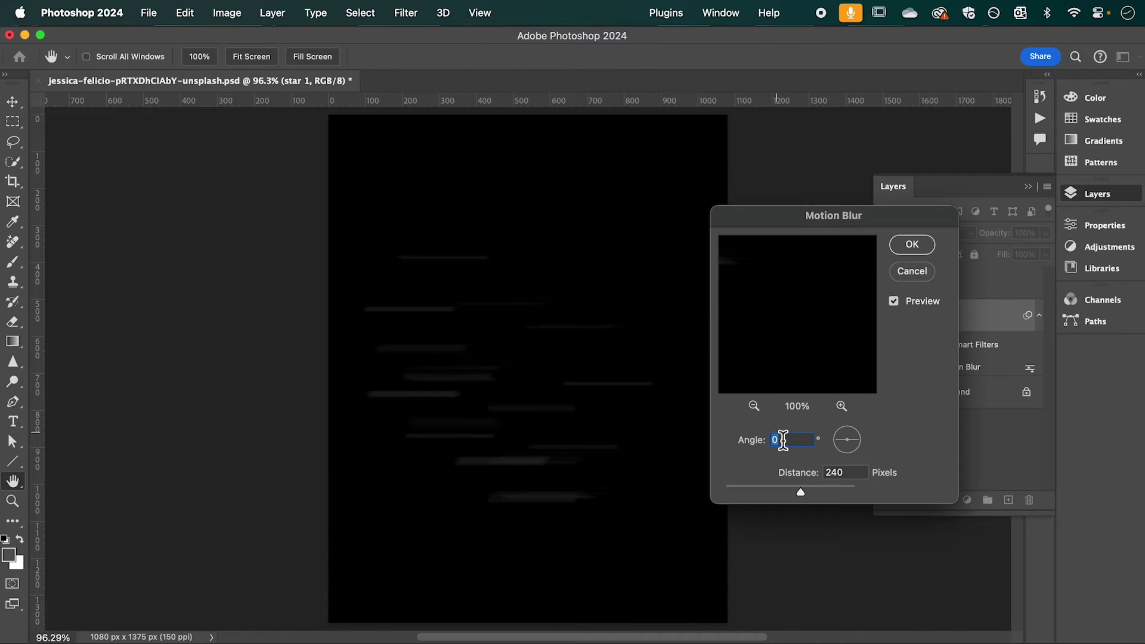
pyautogui.write('35')
pyautogui.click(803, 495)
pyautogui.moveTo(803, 495); pyautogui.dragTo(771, 493)
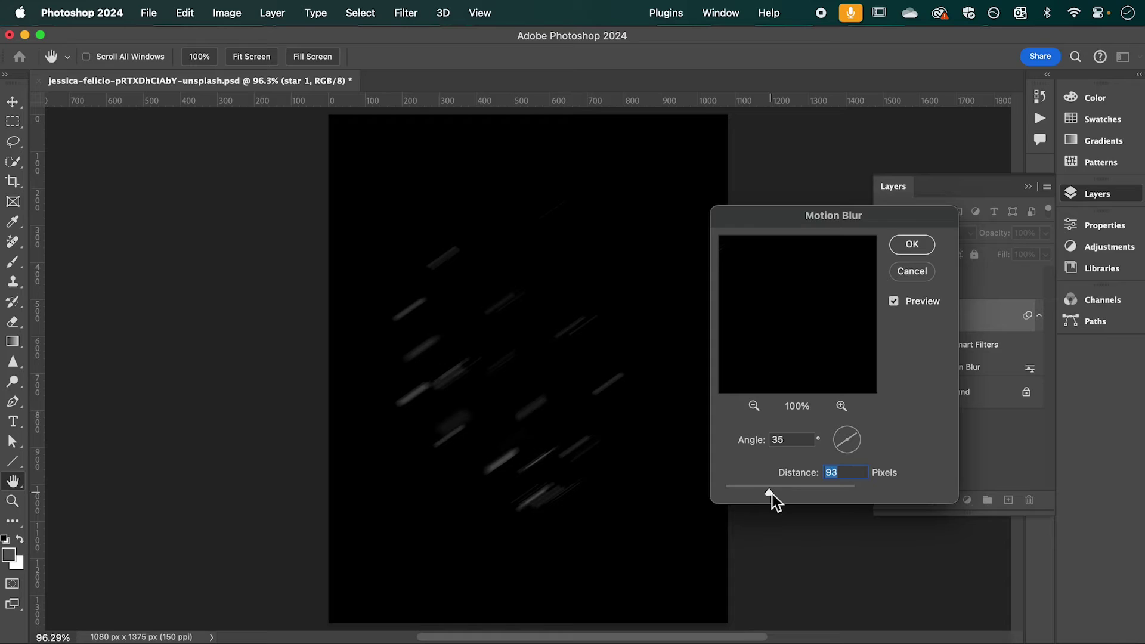
pyautogui.click(913, 246)
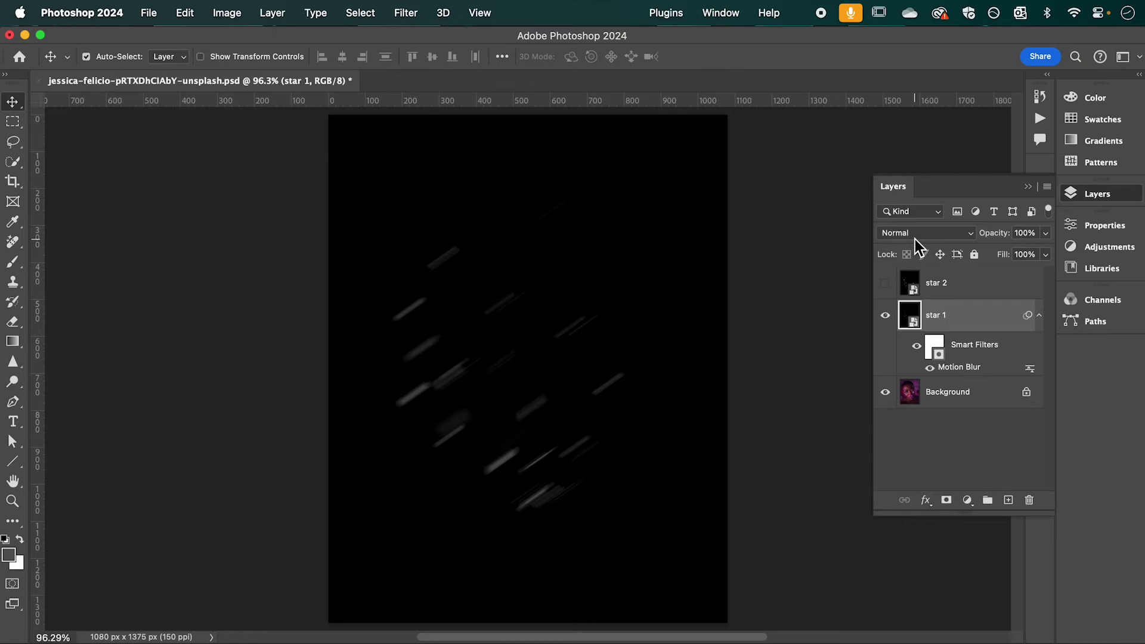
# - Repeat the Motion Blur twice more on star 1, then select and unhide star 2
pyautogui.click(404, 12)
pyautogui.click(426, 36)
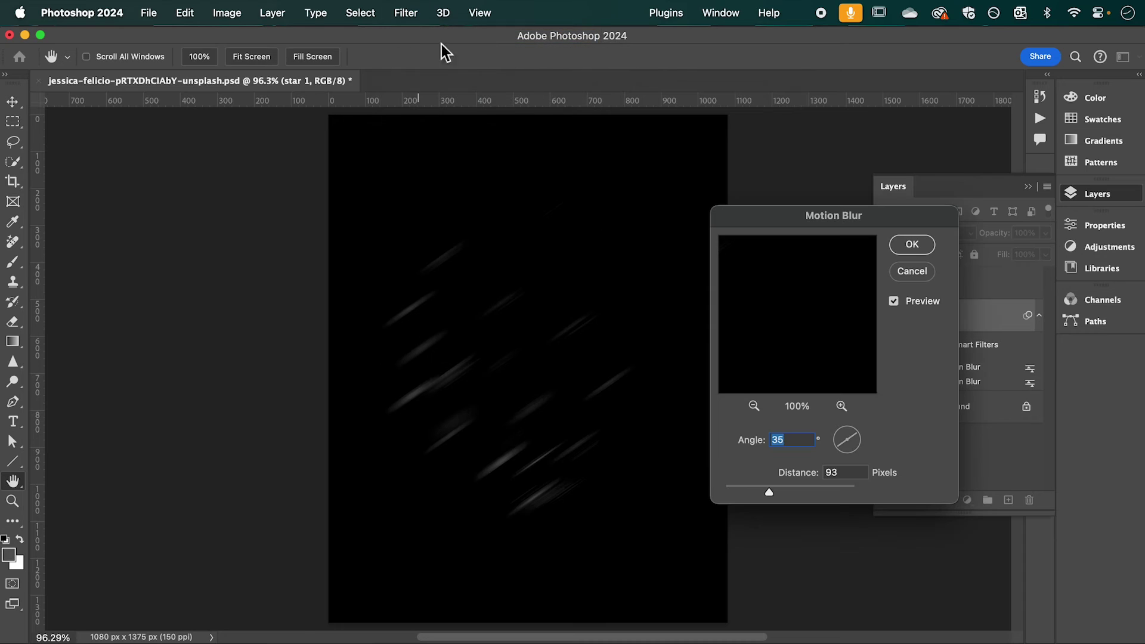
pyautogui.click(914, 253)
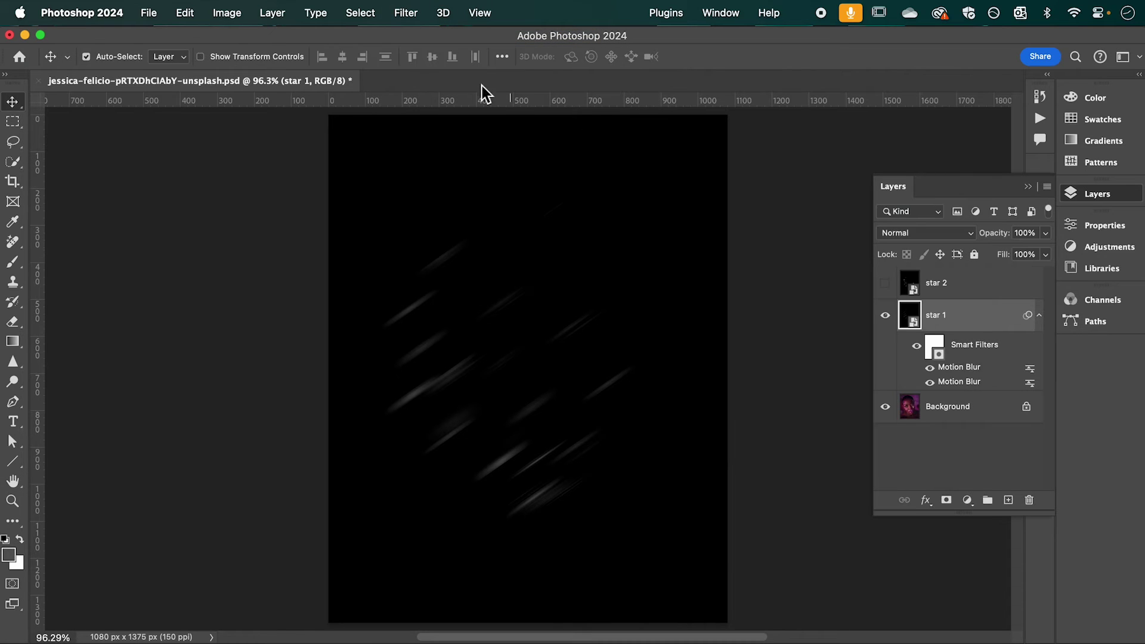
pyautogui.click(417, 15)
pyautogui.click(427, 37)
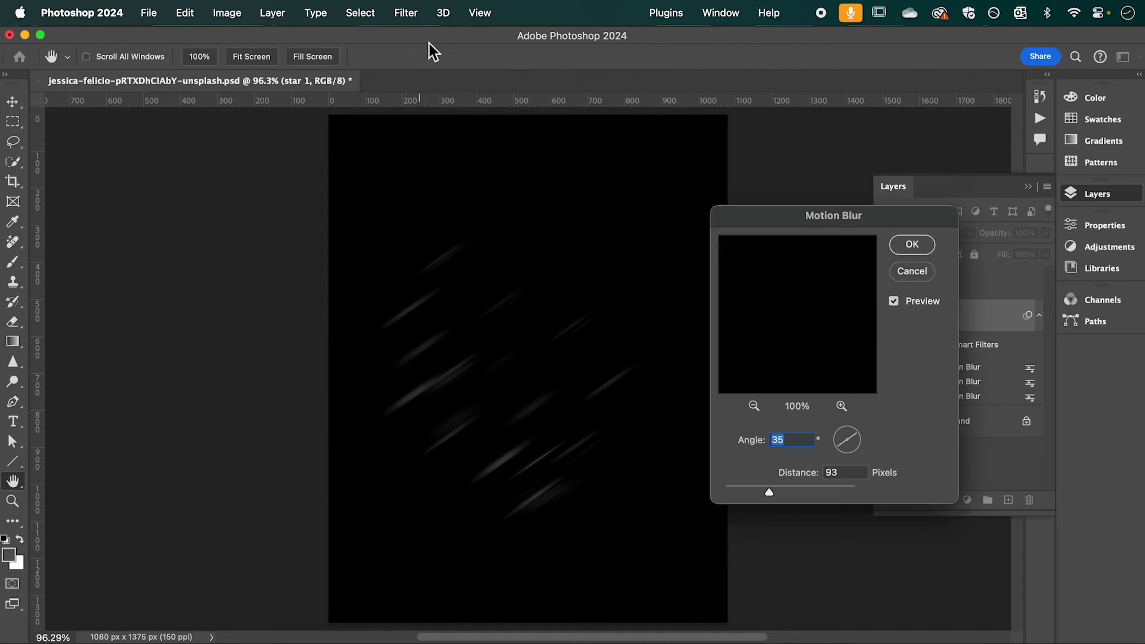
pyautogui.click(915, 250)
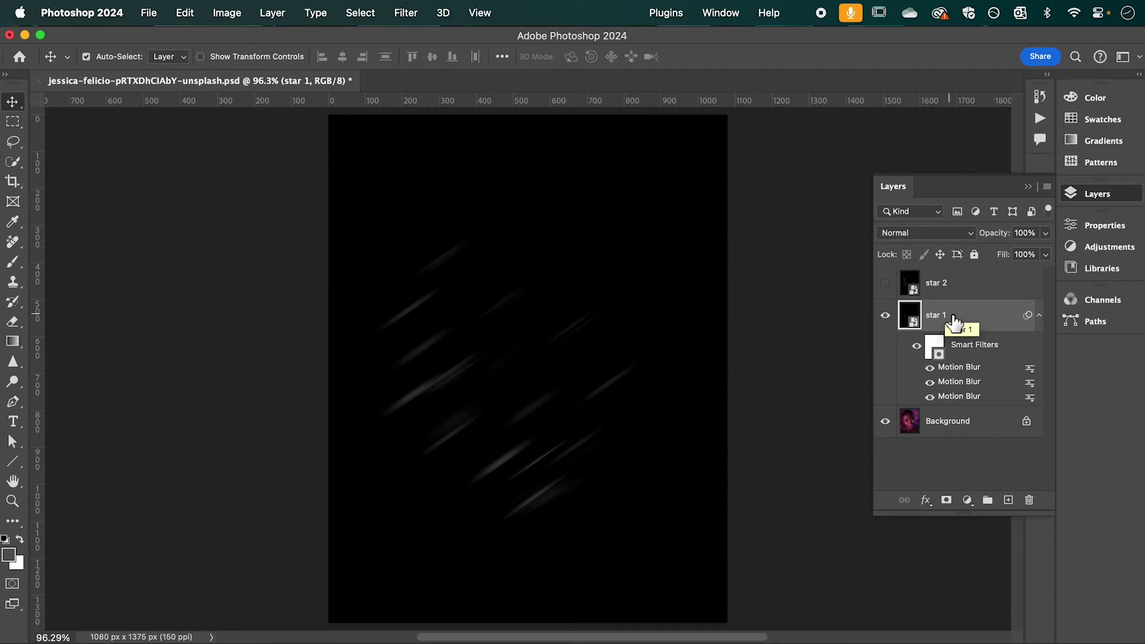
pyautogui.click(956, 288)
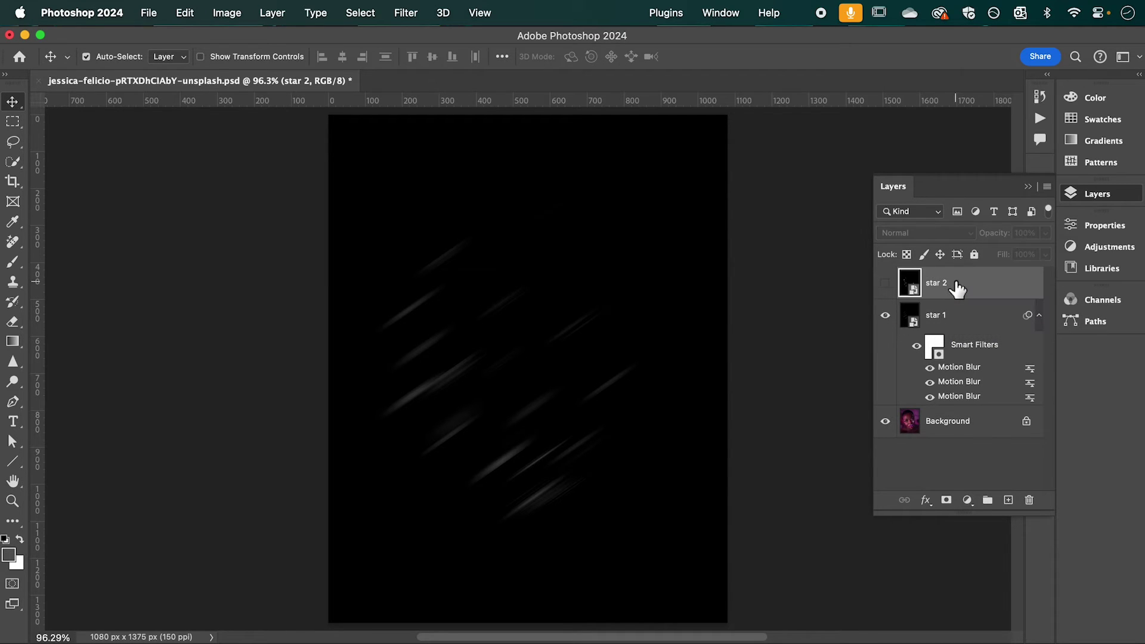
pyautogui.click(885, 283)
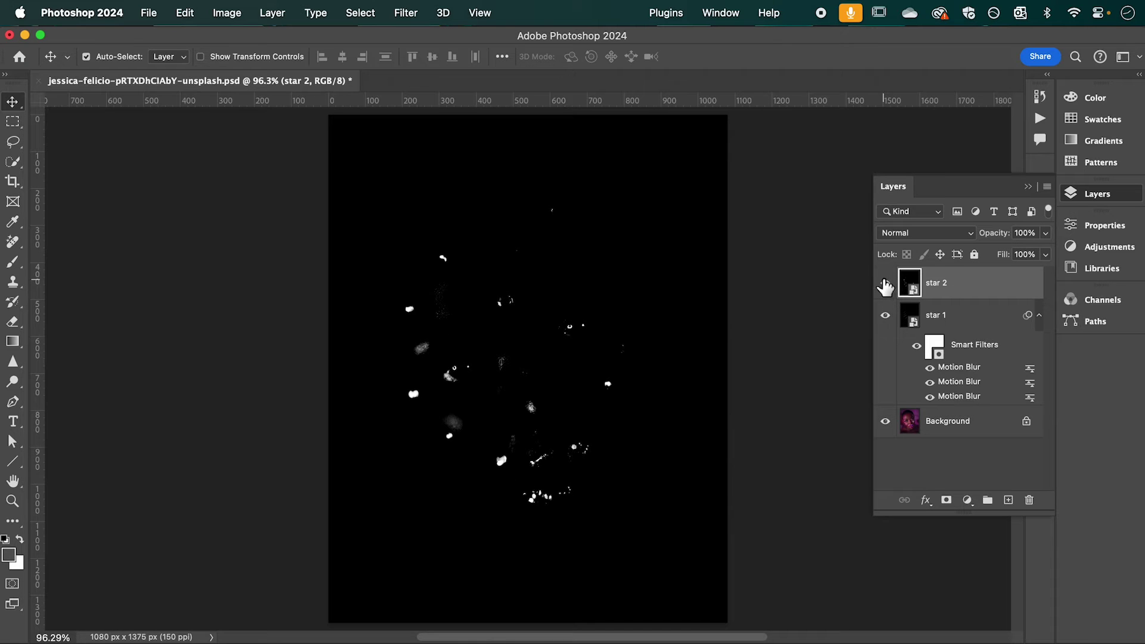
# - Apply a Motion Blur at -35° angle to star 2
pyautogui.click(410, 16)
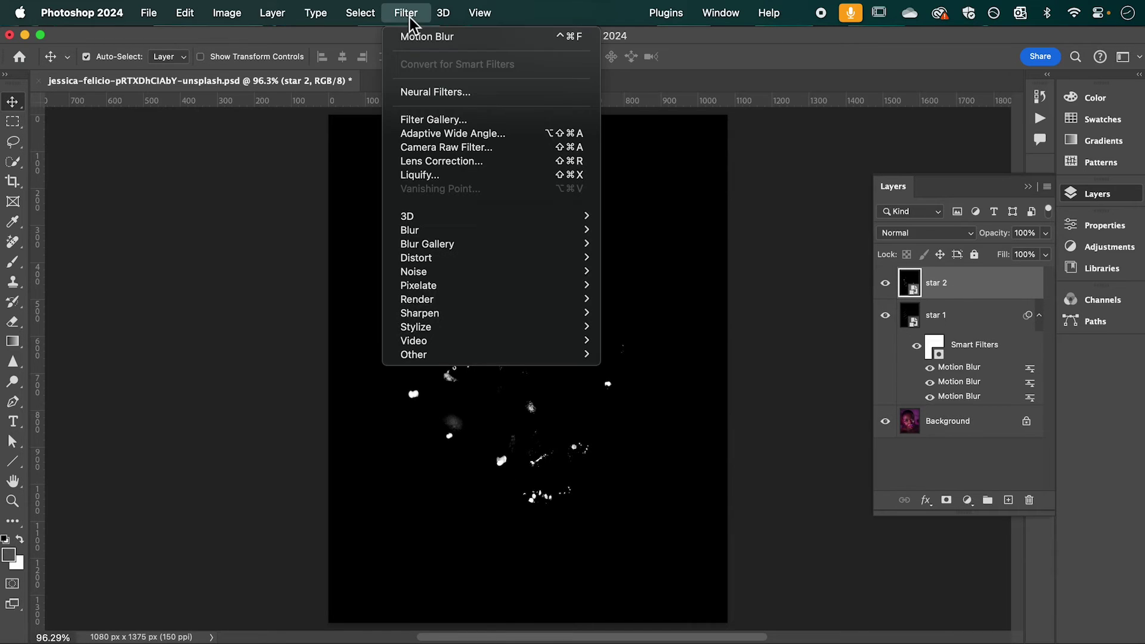
pyautogui.click(416, 37)
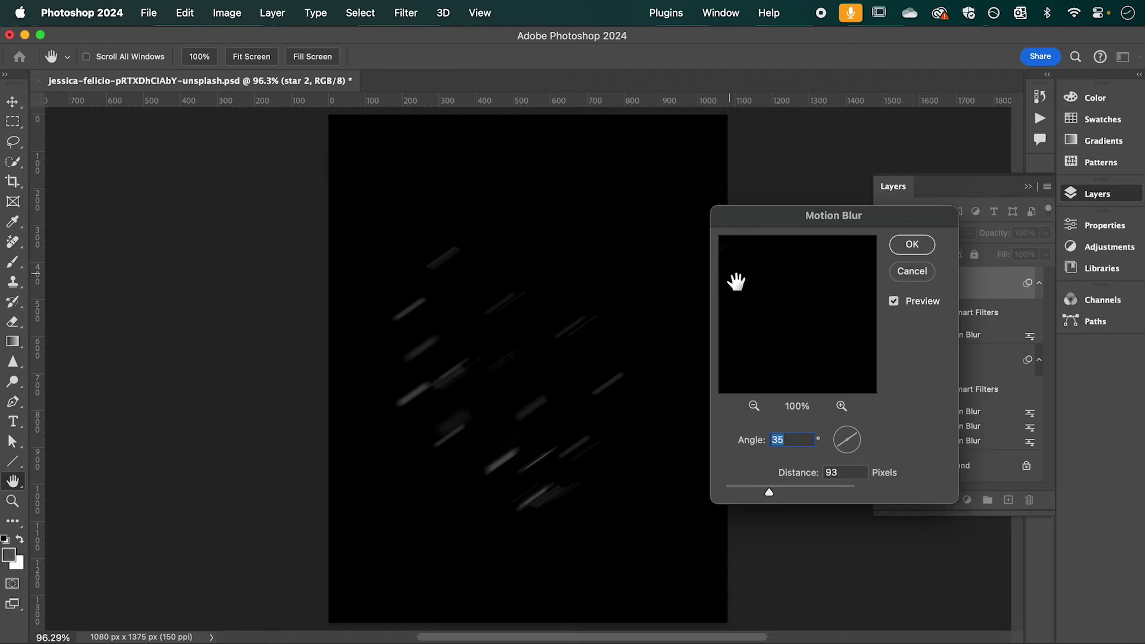
pyautogui.write('35')
pyautogui.press('Left')
pyautogui.press('Left')
pyautogui.write('-')
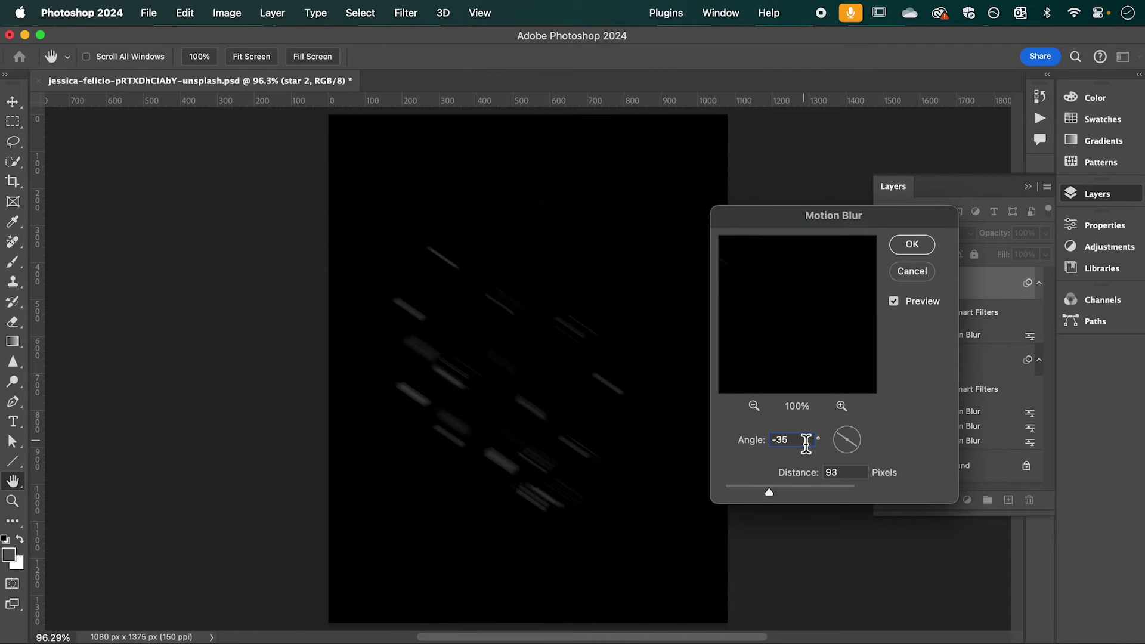
pyautogui.click(919, 252)
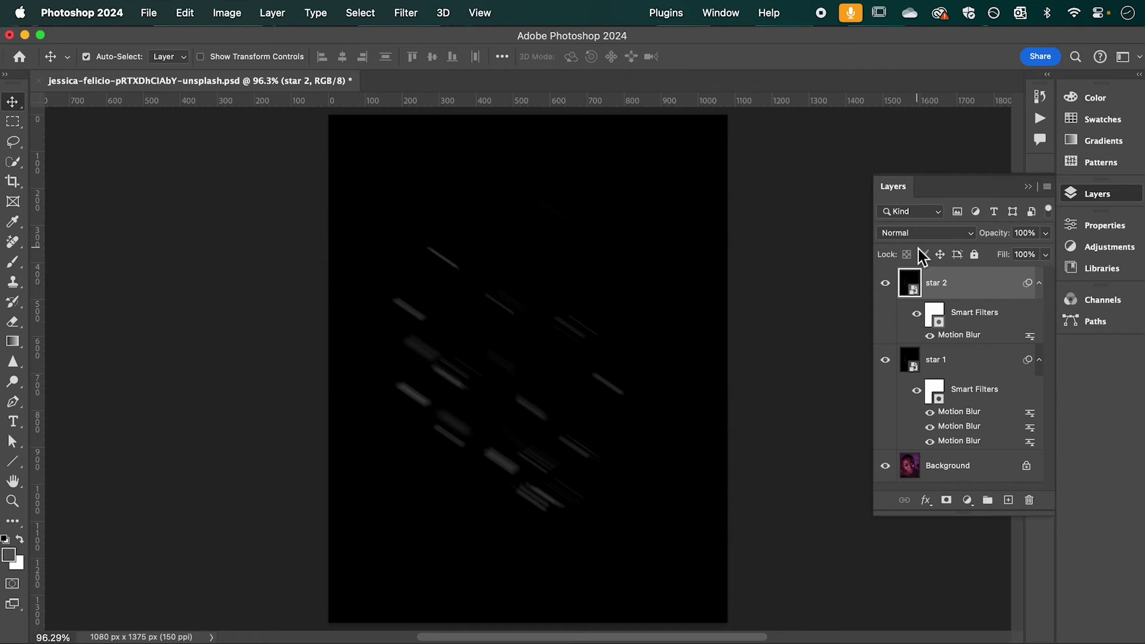
# - Repeat the -35° Motion Blur on star 2 two more times
pyautogui.click(414, 12)
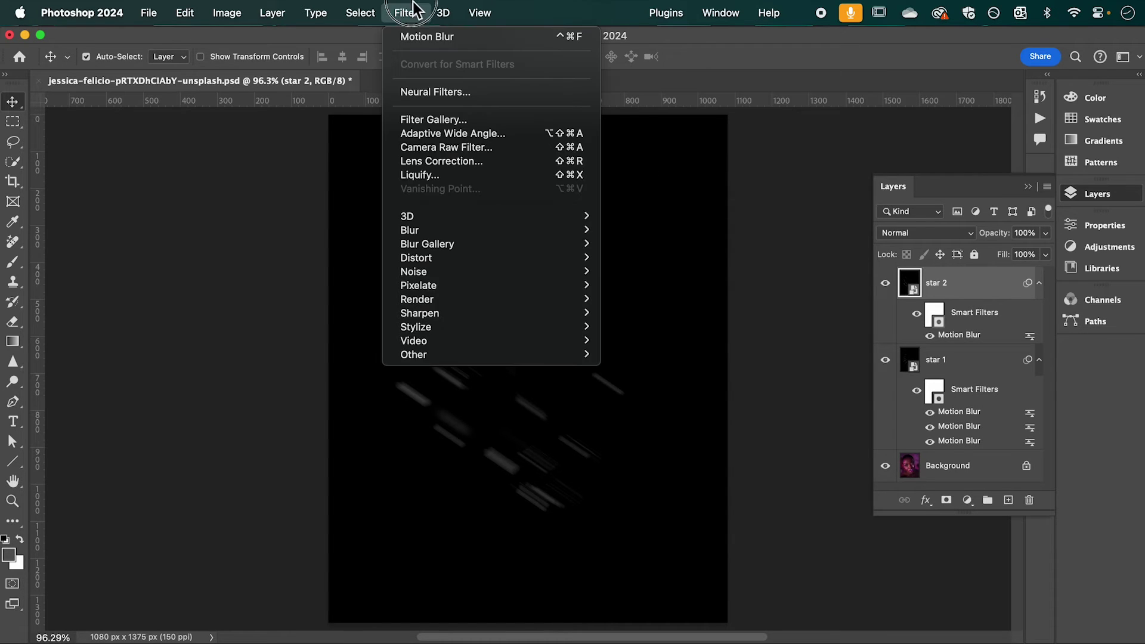
pyautogui.click(417, 35)
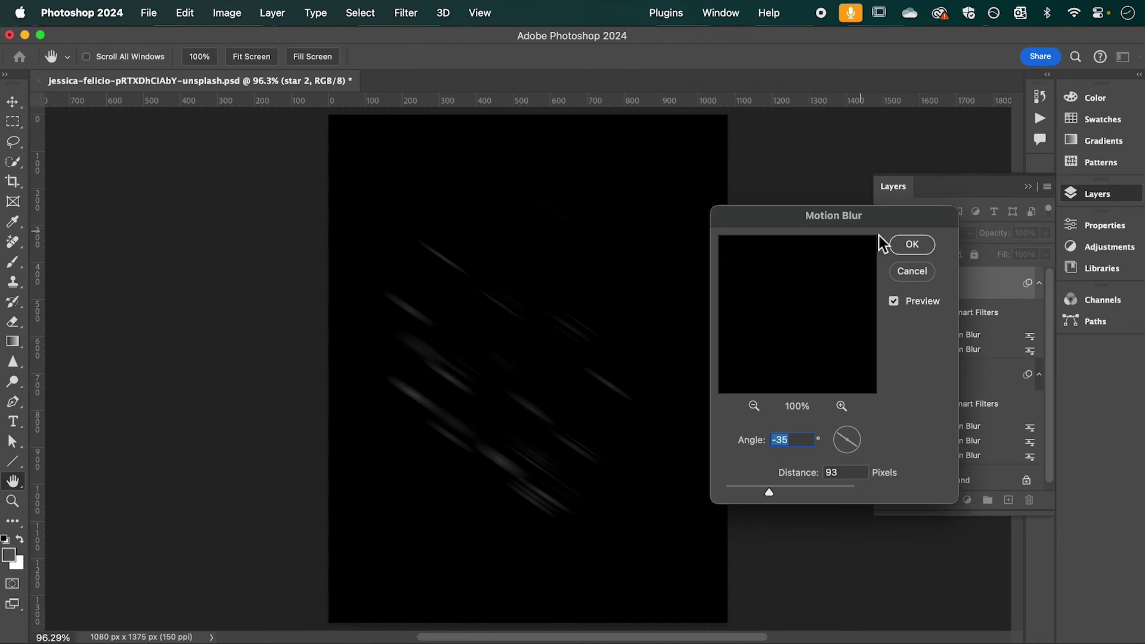
pyautogui.click(911, 250)
pyautogui.click(409, 13)
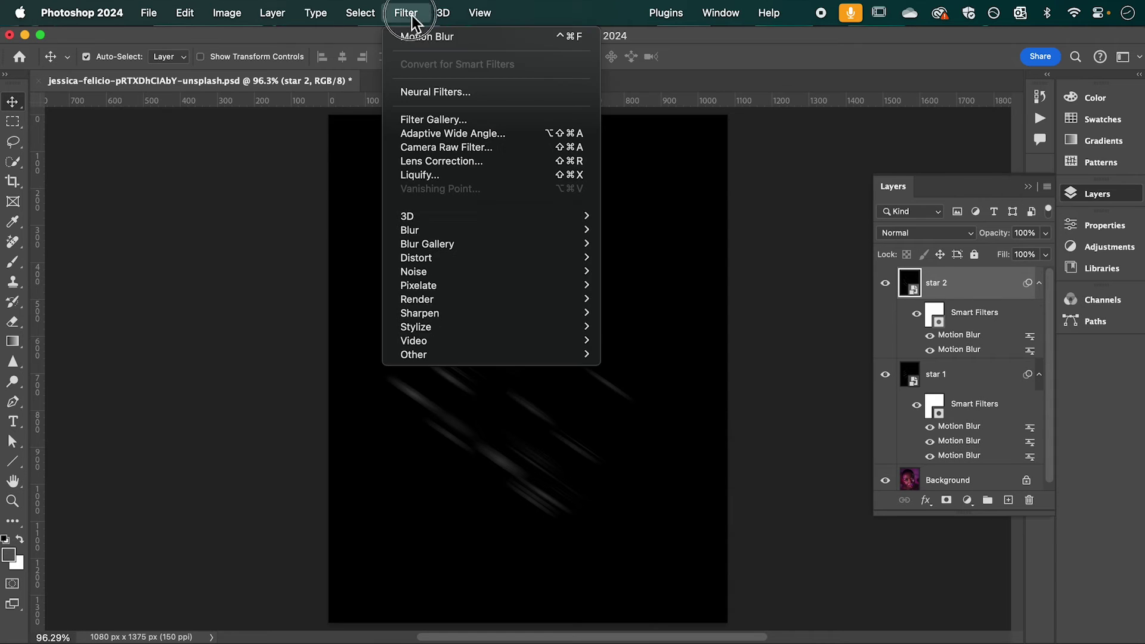
pyautogui.click(423, 35)
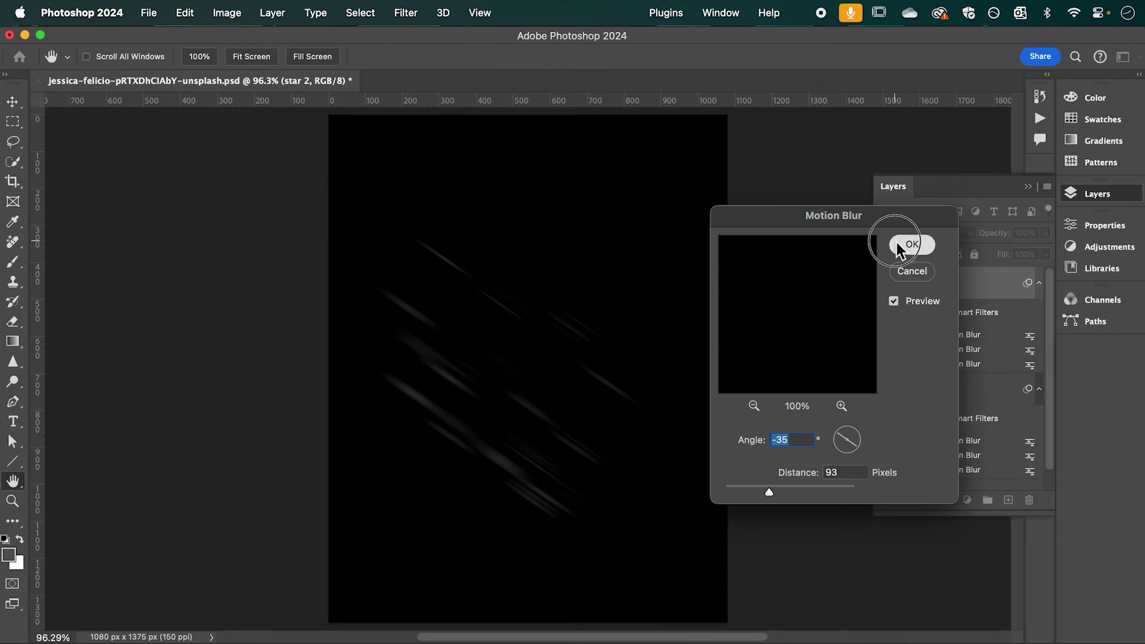
pyautogui.click(898, 244)
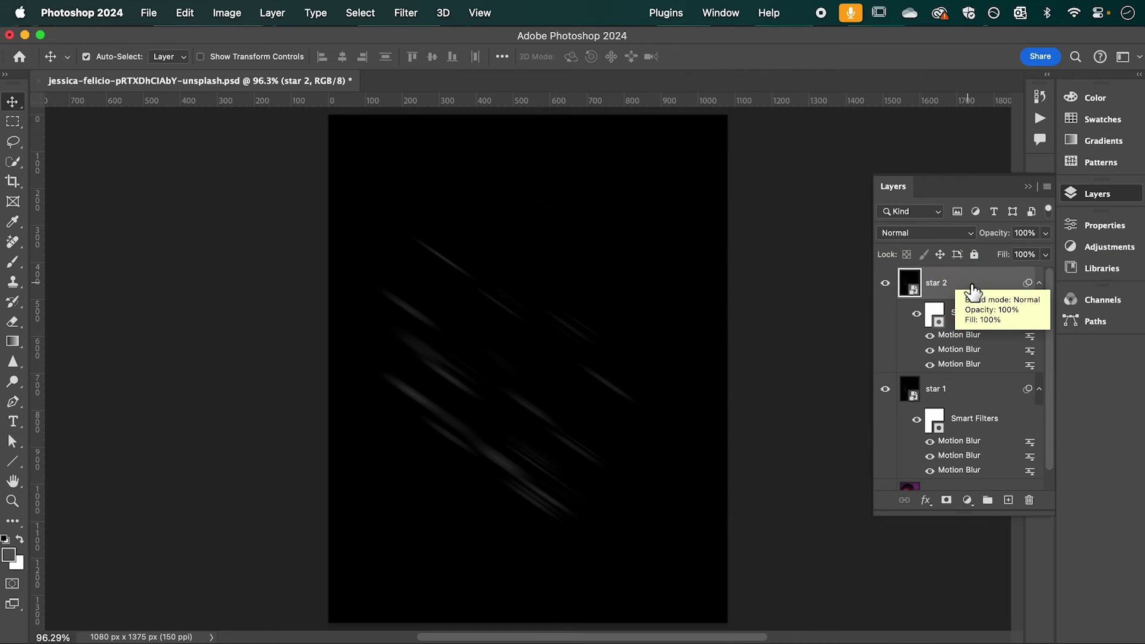
# - Try Lighten on star 2, merge both star layers into one smart object, and set it to Screen
pyautogui.click(940, 232)
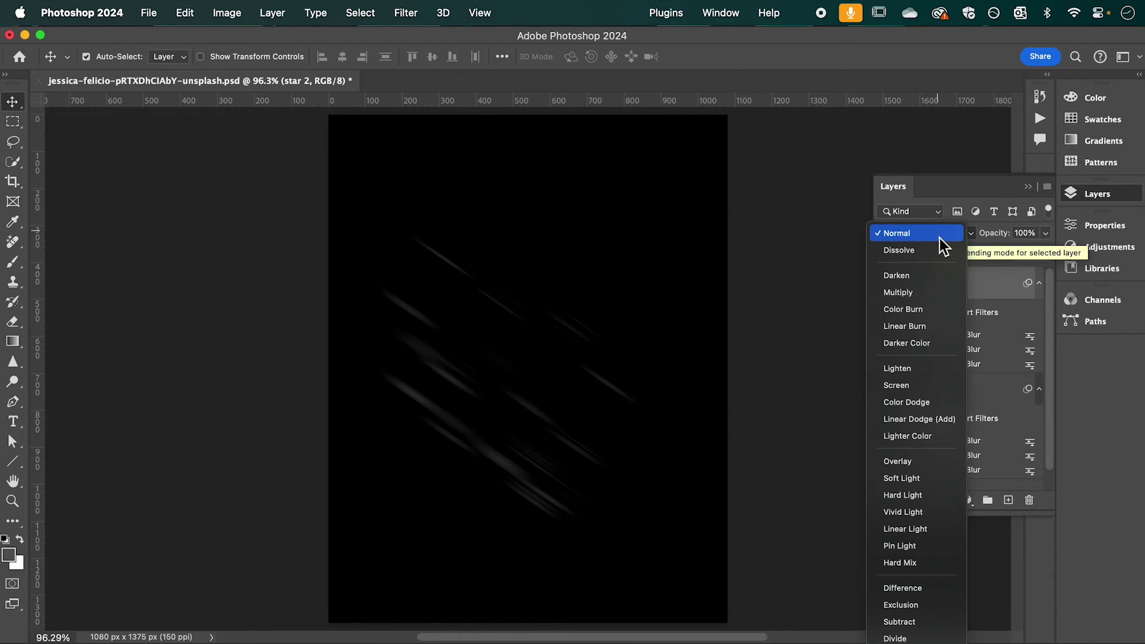
pyautogui.click(922, 367)
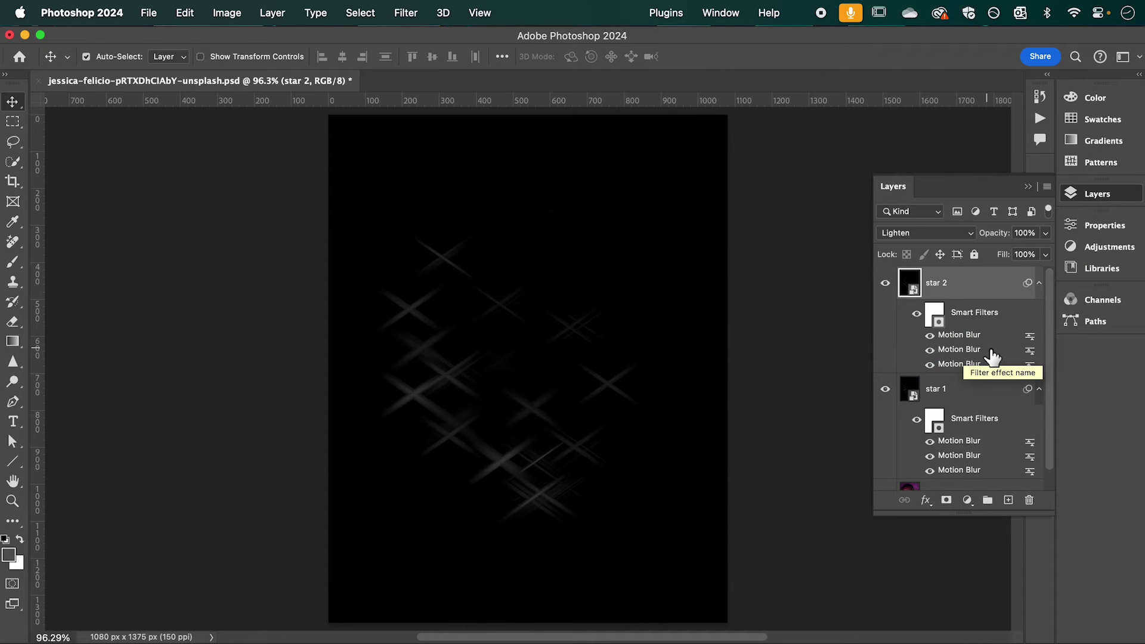
pyautogui.keyDown('shift'); pyautogui.click(984, 392); pyautogui.keyUp('shift')
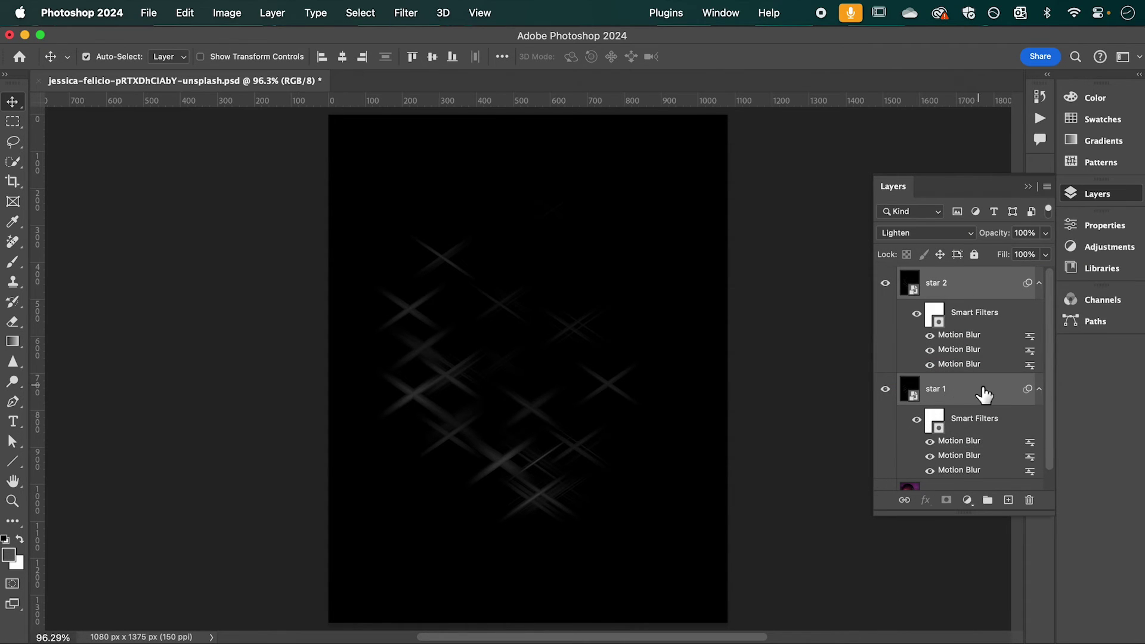
pyautogui.rightClick(980, 385)
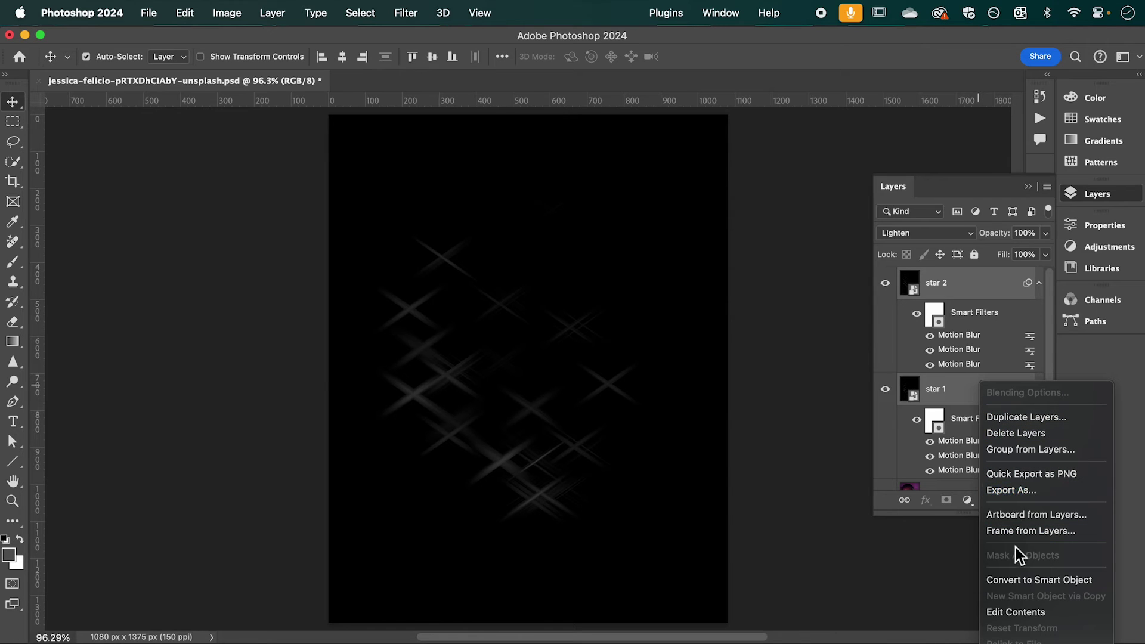
pyautogui.click(1015, 574)
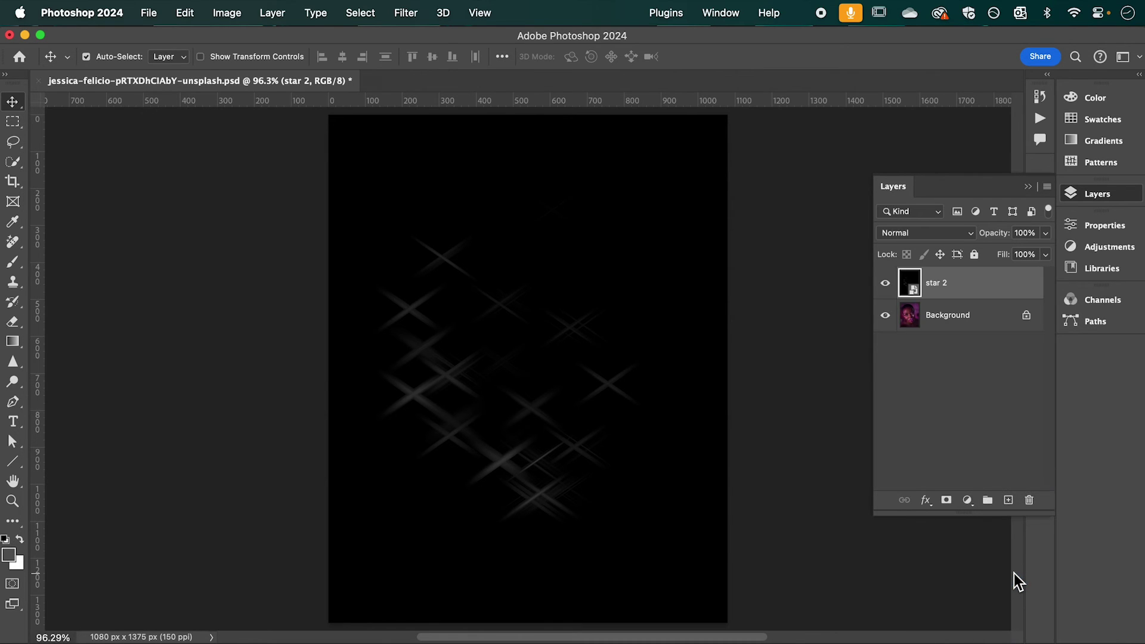
pyautogui.click(956, 236)
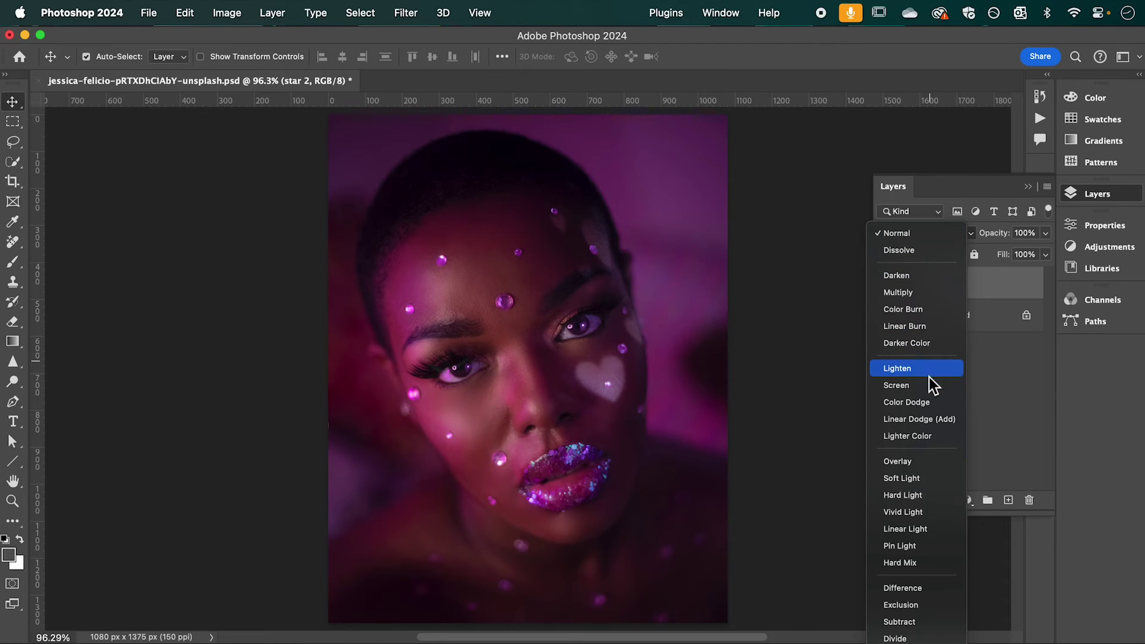
pyautogui.click(931, 385)
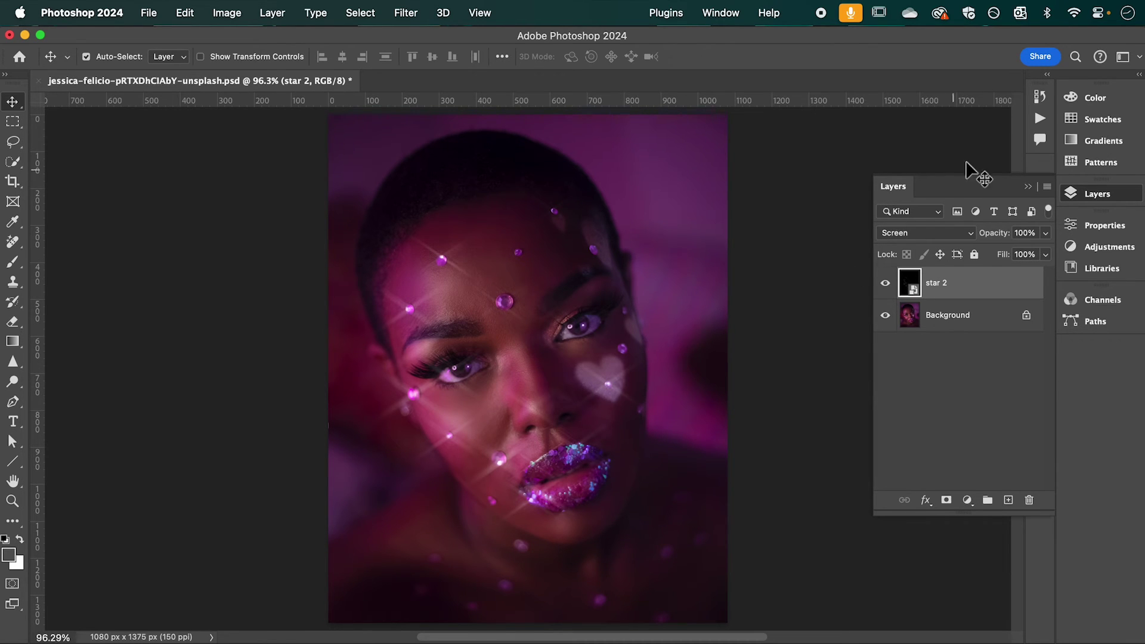
pyautogui.click(1038, 120)
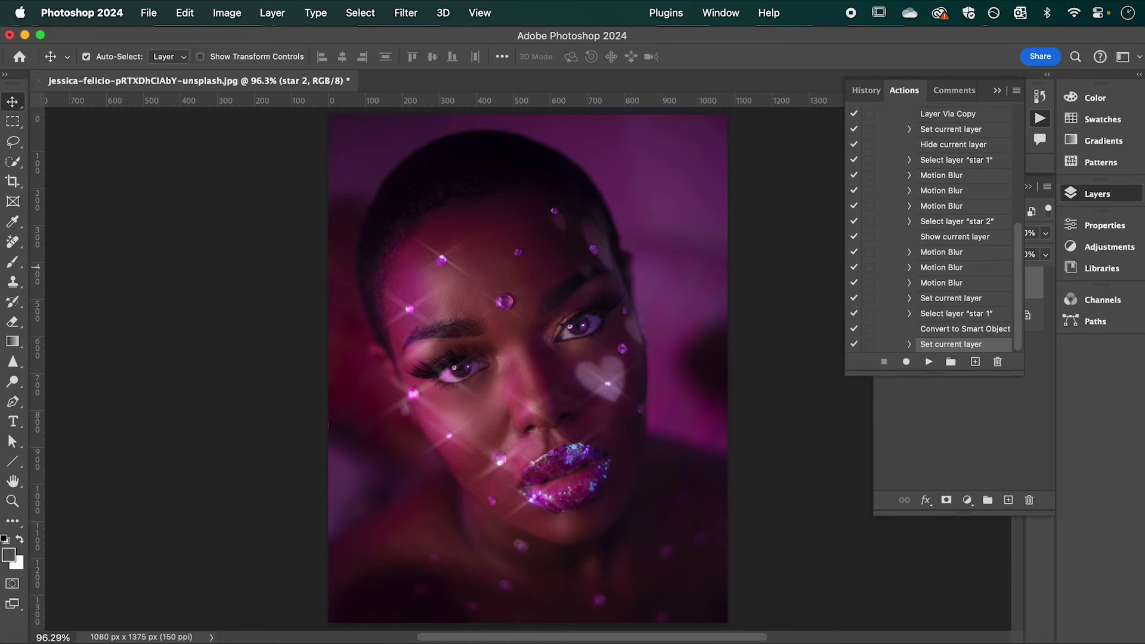
pyautogui.scroll(10, 933, 233)
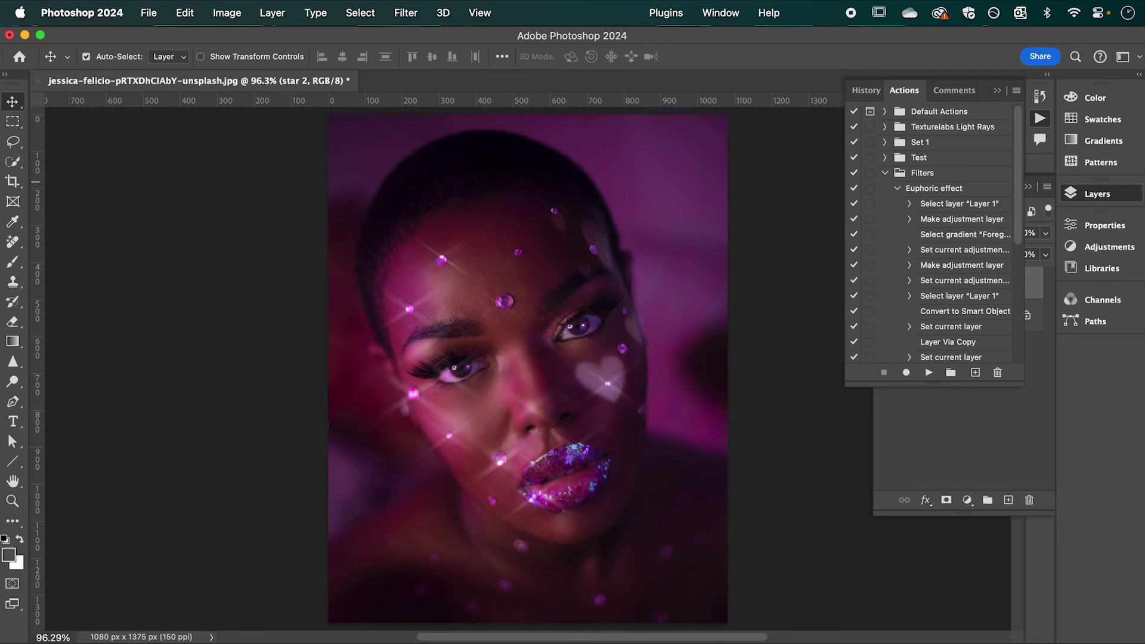
pyautogui.click(897, 188)
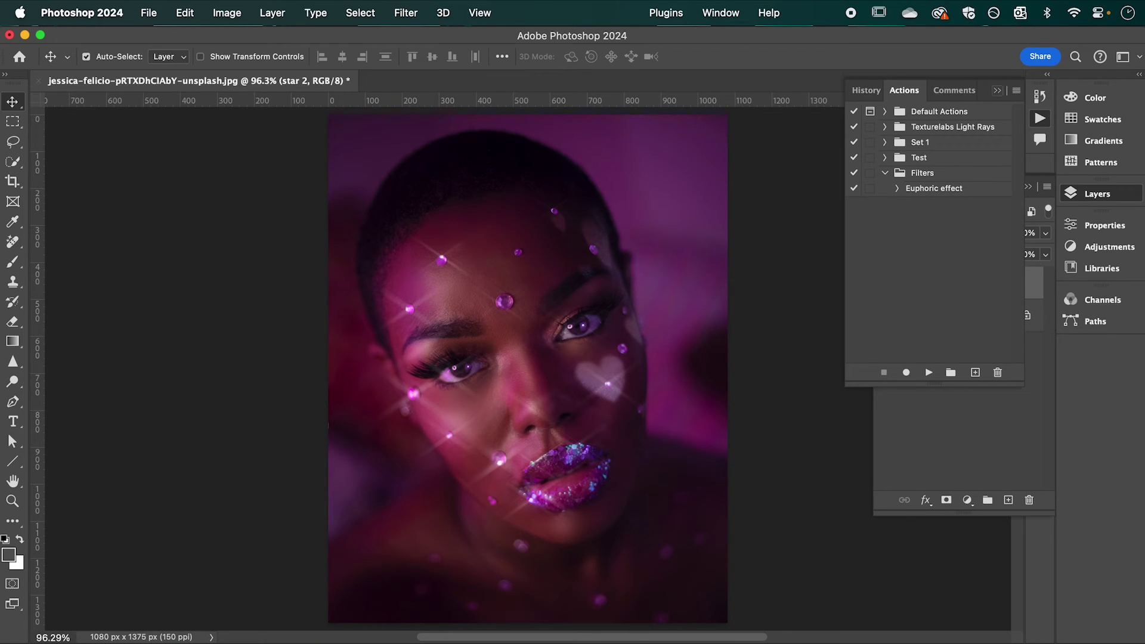
pyautogui.click(1040, 118)
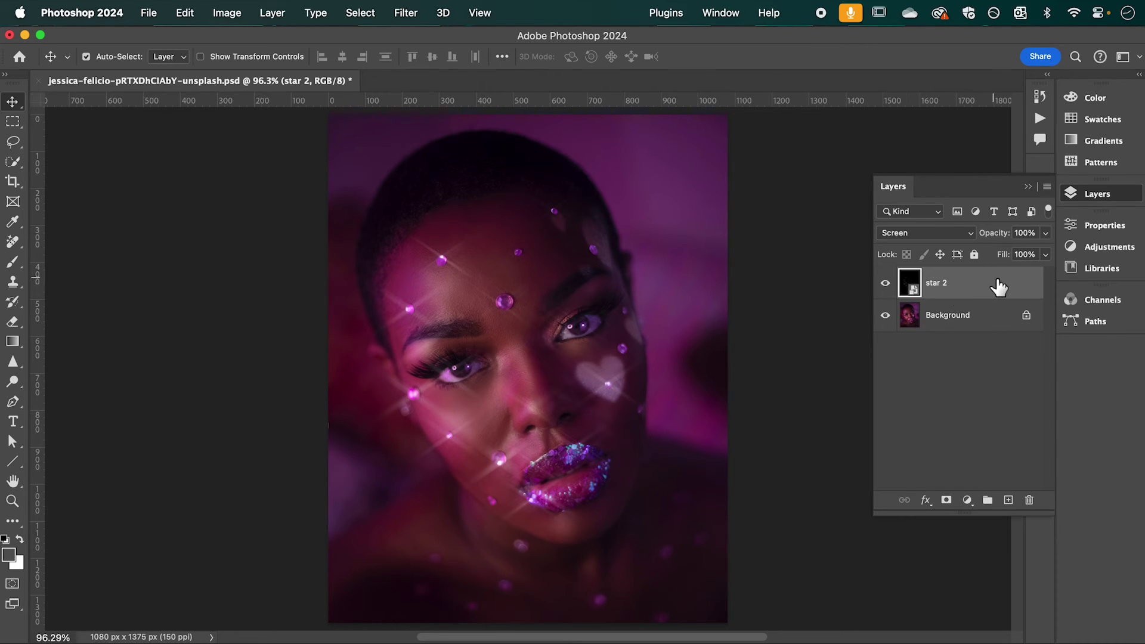
# - Duplicate star 2 and Background with Cmd+J and convert the copies into one smart object
pyautogui.keyDown('shift'); pyautogui.click(984, 322); pyautogui.keyUp('shift')
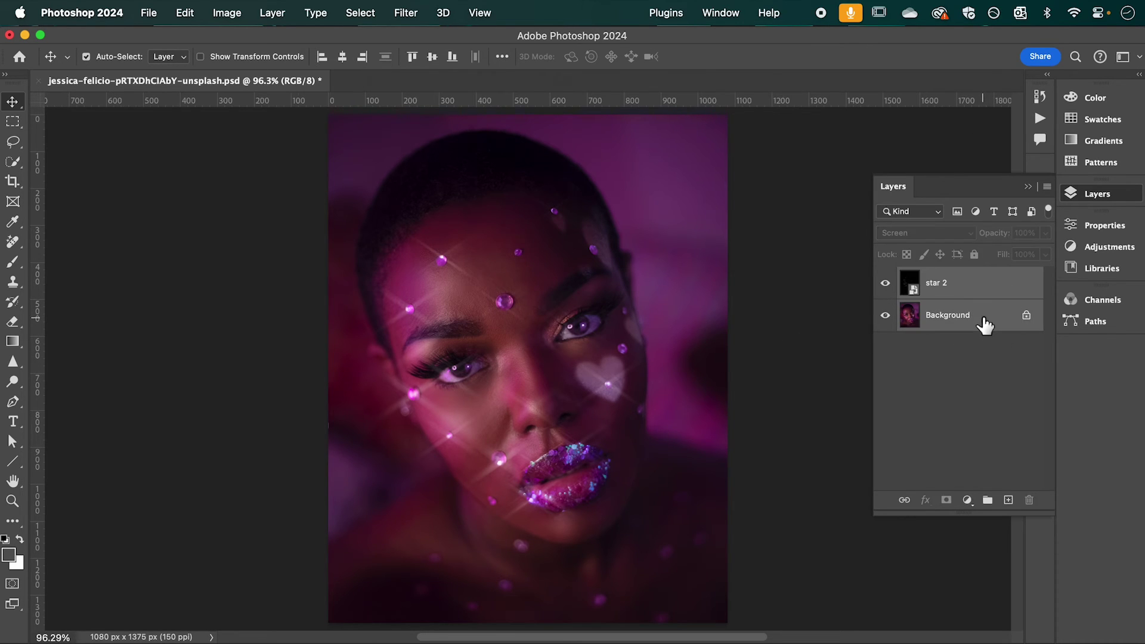
pyautogui.press('super')
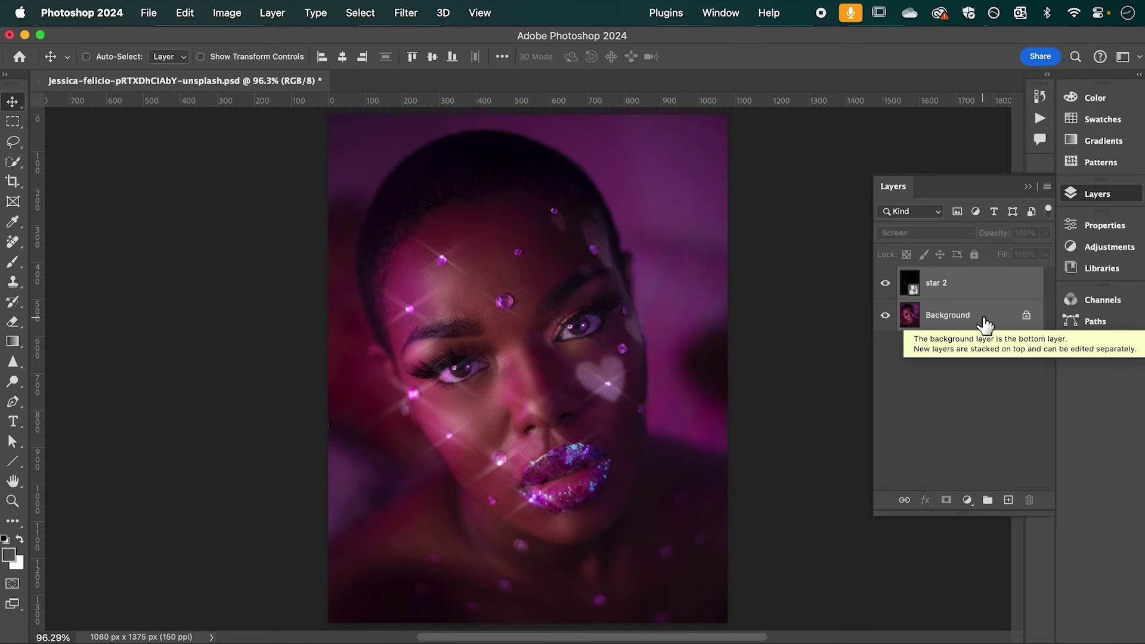
pyautogui.press('super+j')
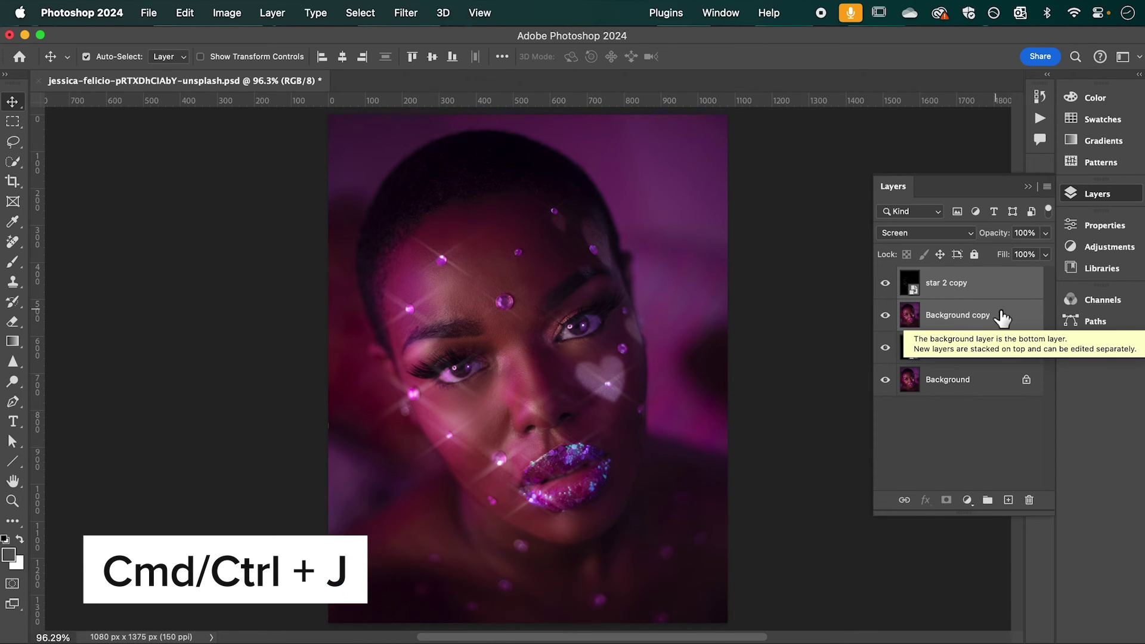
pyautogui.rightClick(1013, 310)
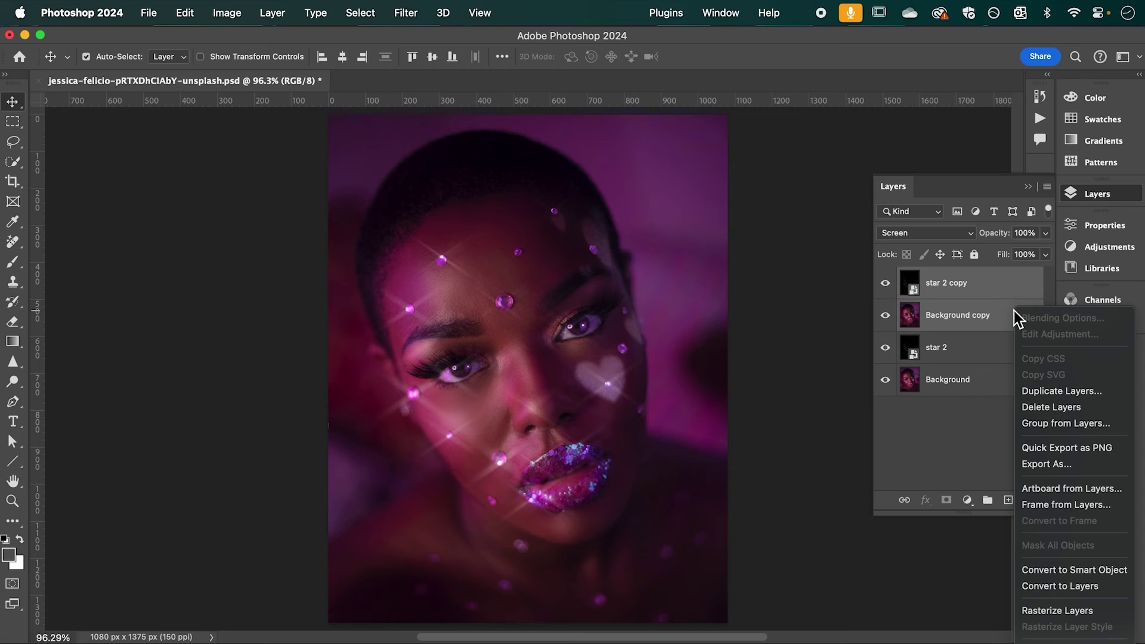
pyautogui.click(1060, 570)
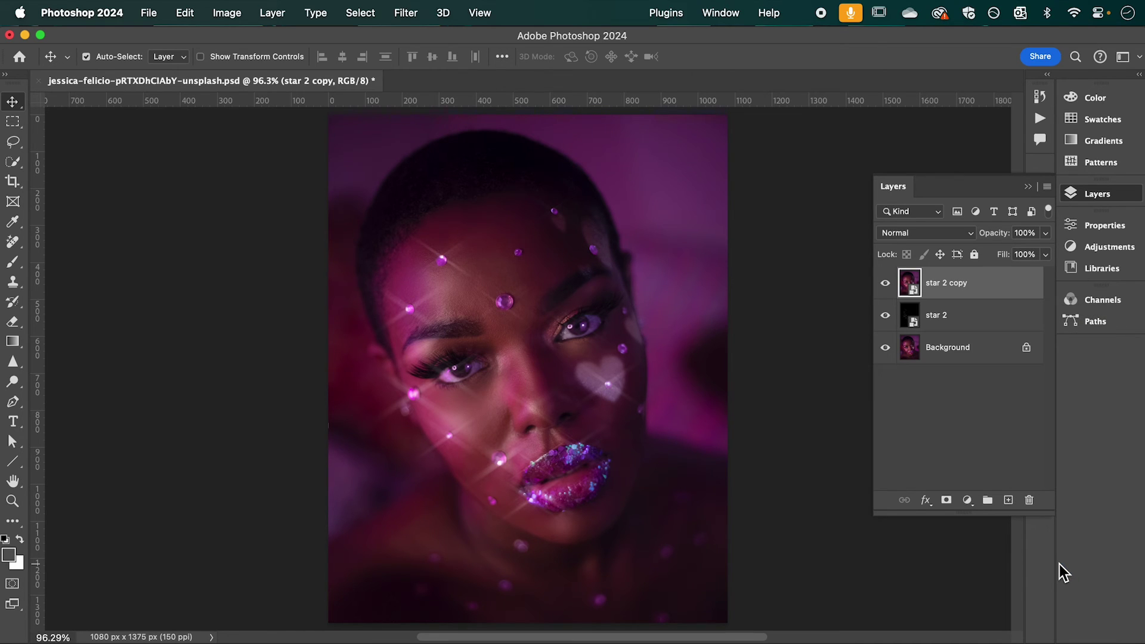
# - Apply a 0° Motion Blur of 280 pixels to star 2 copy
pyautogui.click(405, 13)
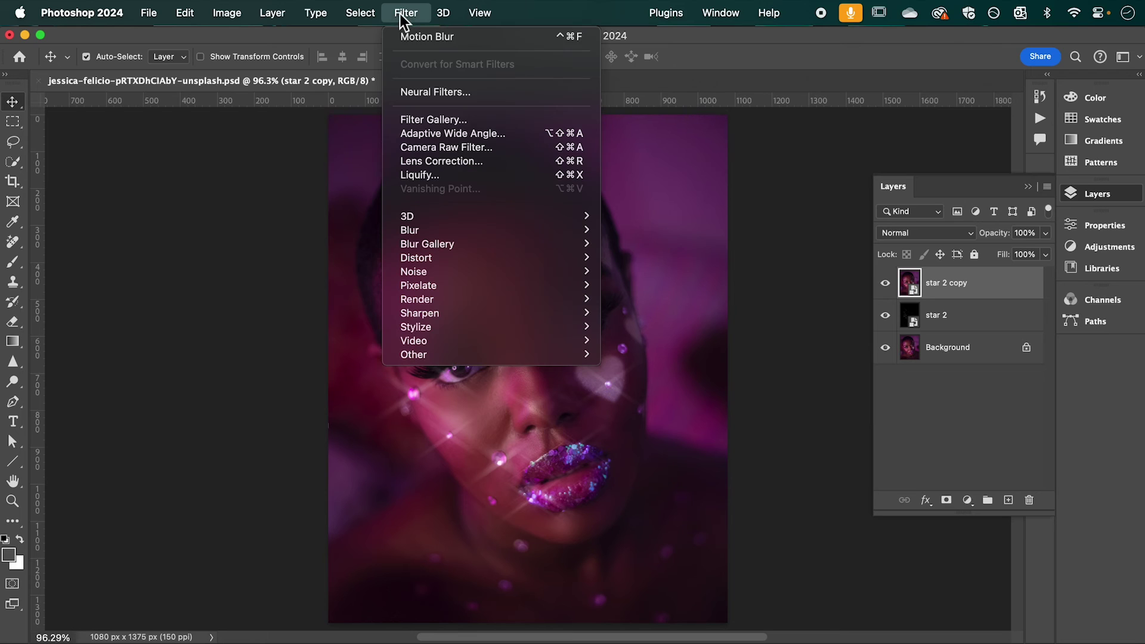
pyautogui.moveTo(490, 230)
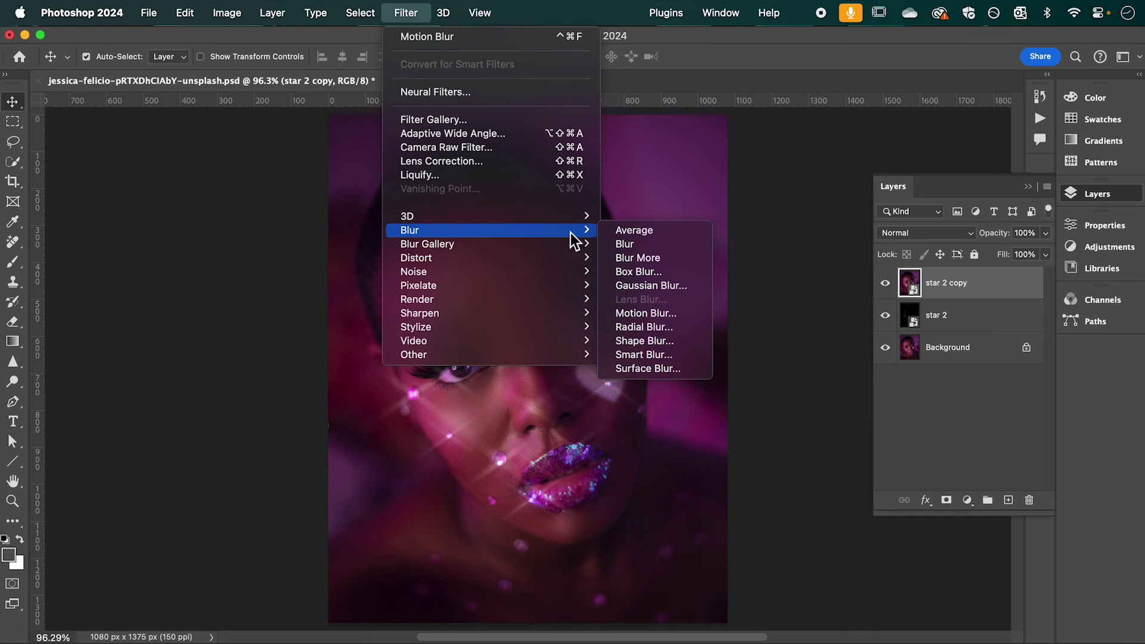
pyautogui.click(633, 313)
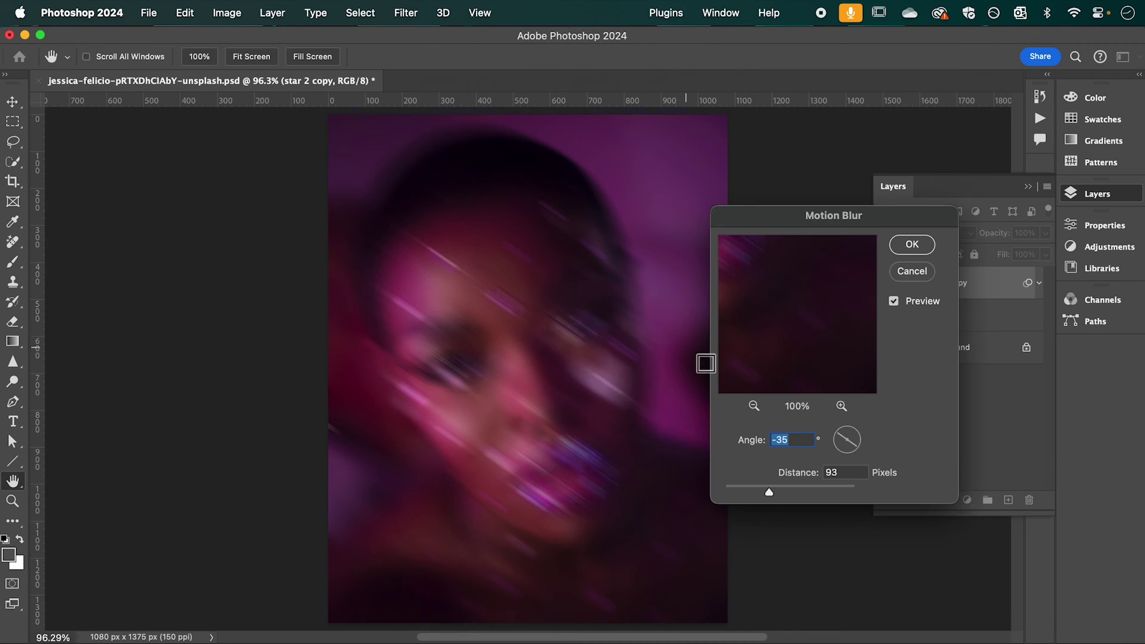
pyautogui.write('0')
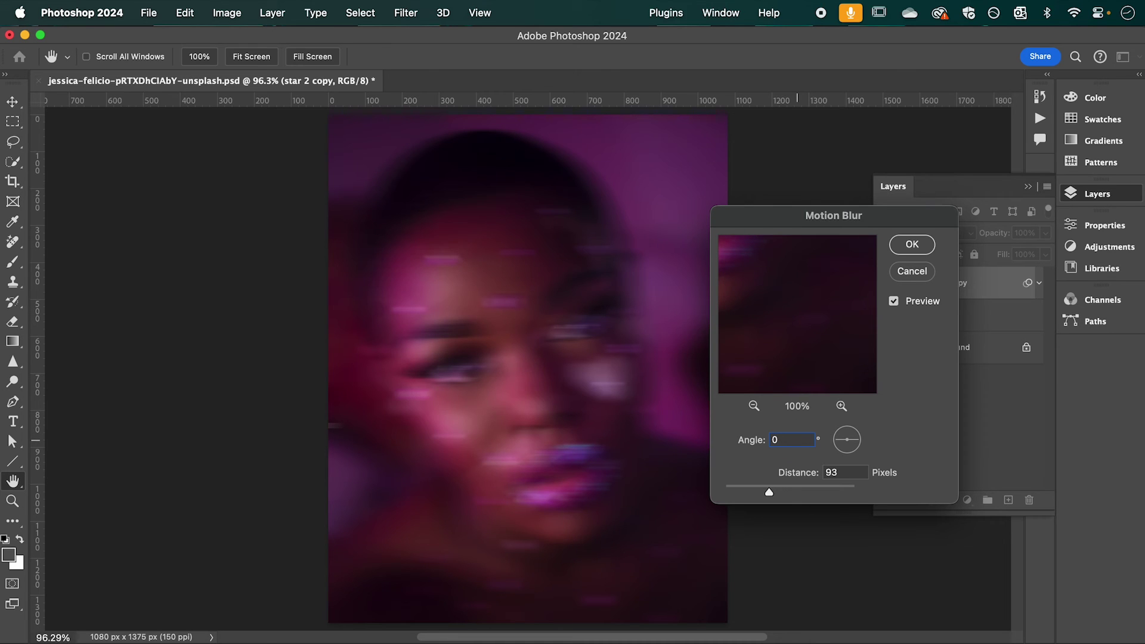
pyautogui.moveTo(771, 491); pyautogui.dragTo(811, 492)
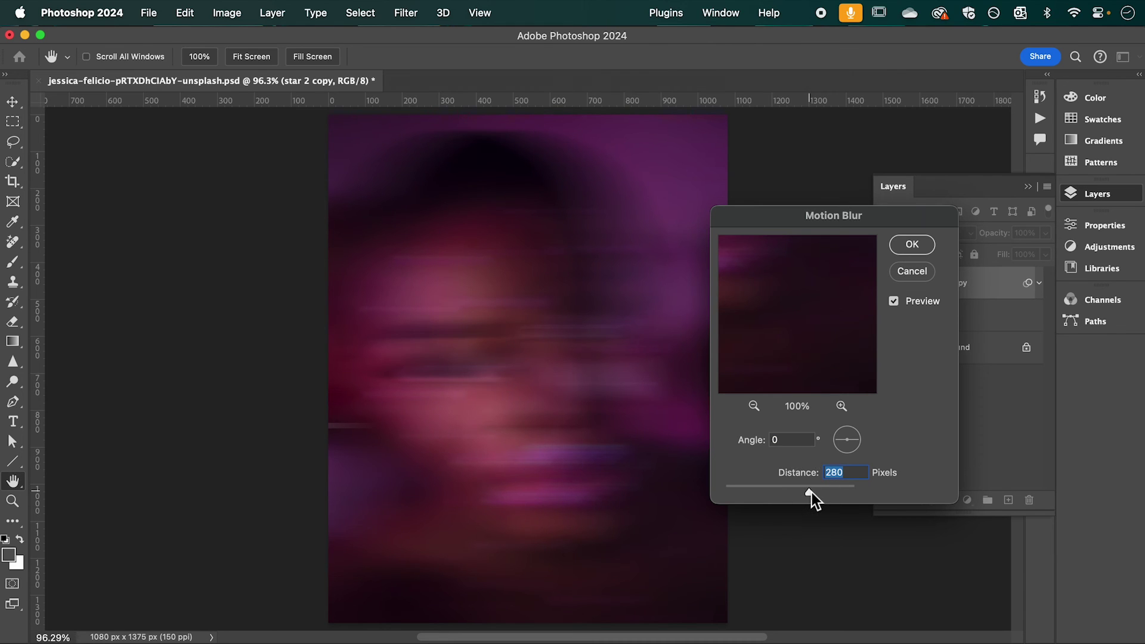
pyautogui.click(923, 250)
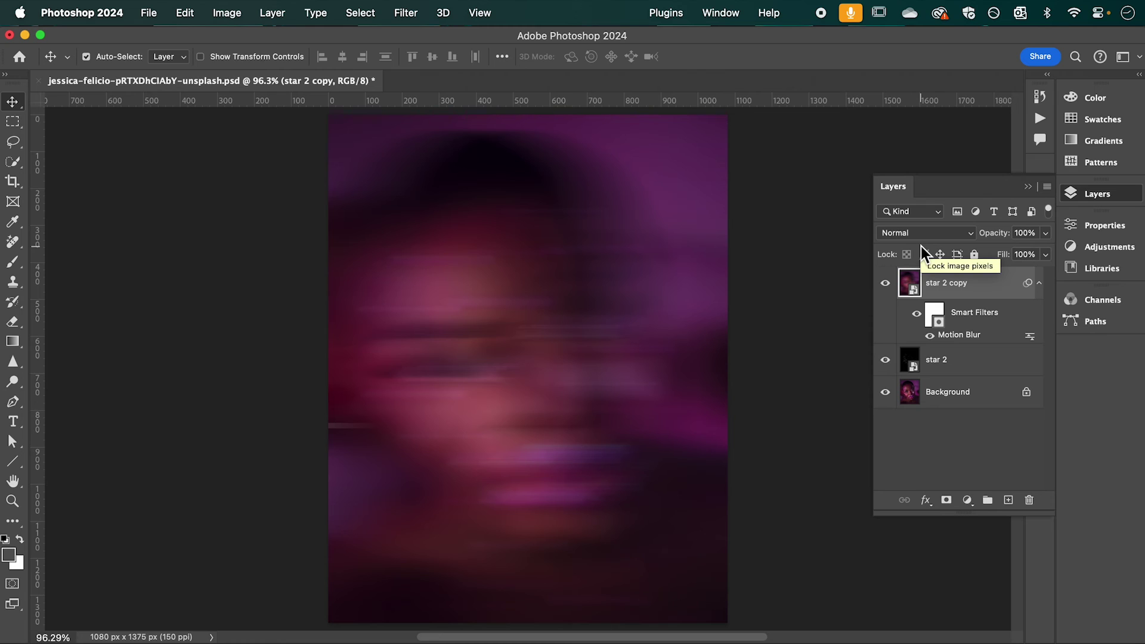
# - Mask star 2 copy with a horizontal gradient across the face, shortening it and shifting its midpoint right
pyautogui.click(946, 500)
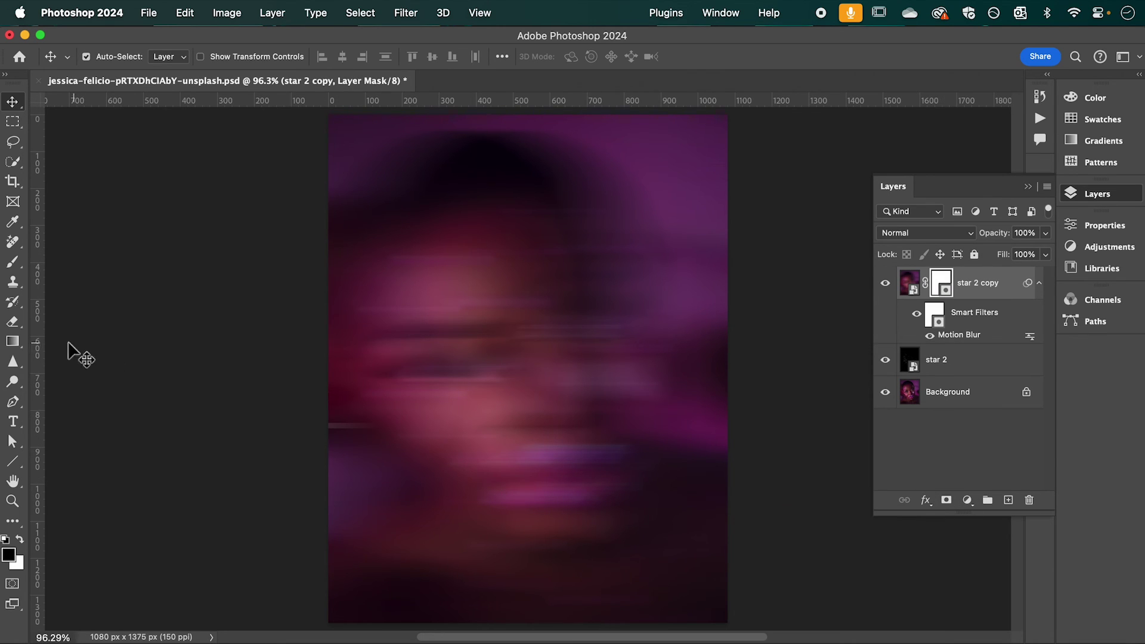
pyautogui.click(20, 340)
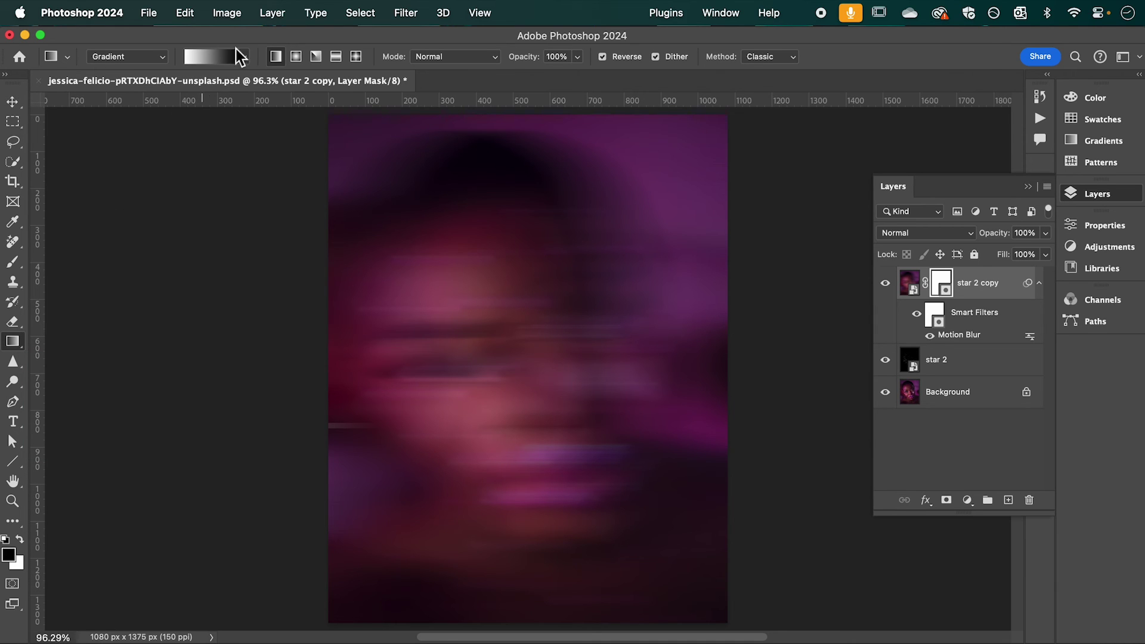
pyautogui.moveTo(378, 396); pyautogui.dragTo(555, 396)
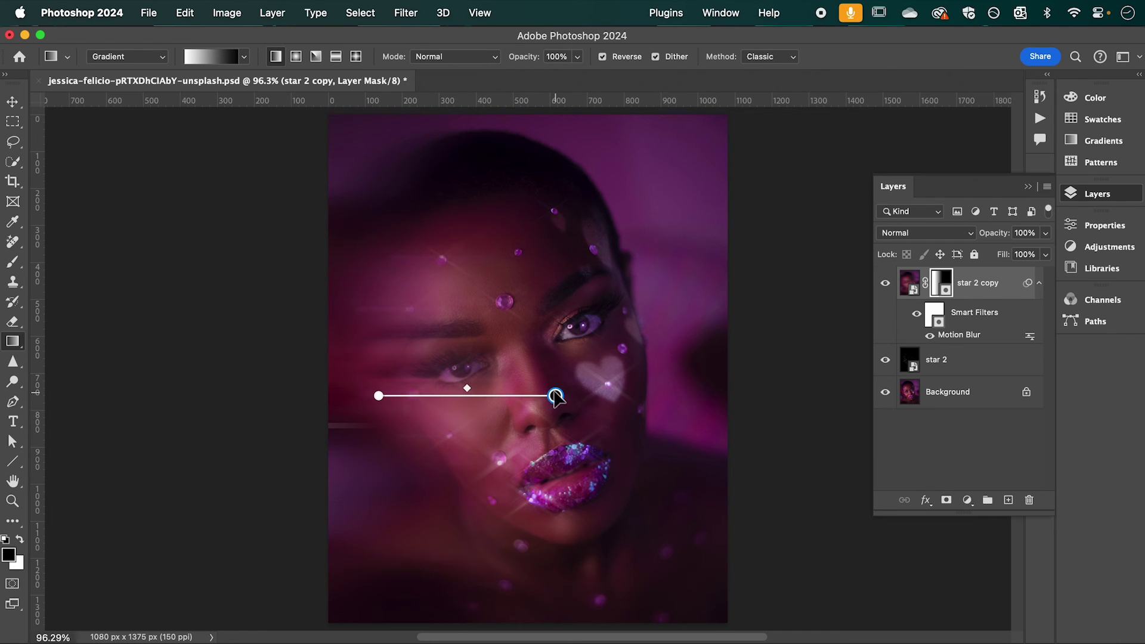
pyautogui.moveTo(555, 396); pyautogui.dragTo(529, 396)
pyautogui.moveTo(453, 388); pyautogui.dragTo(478, 385)
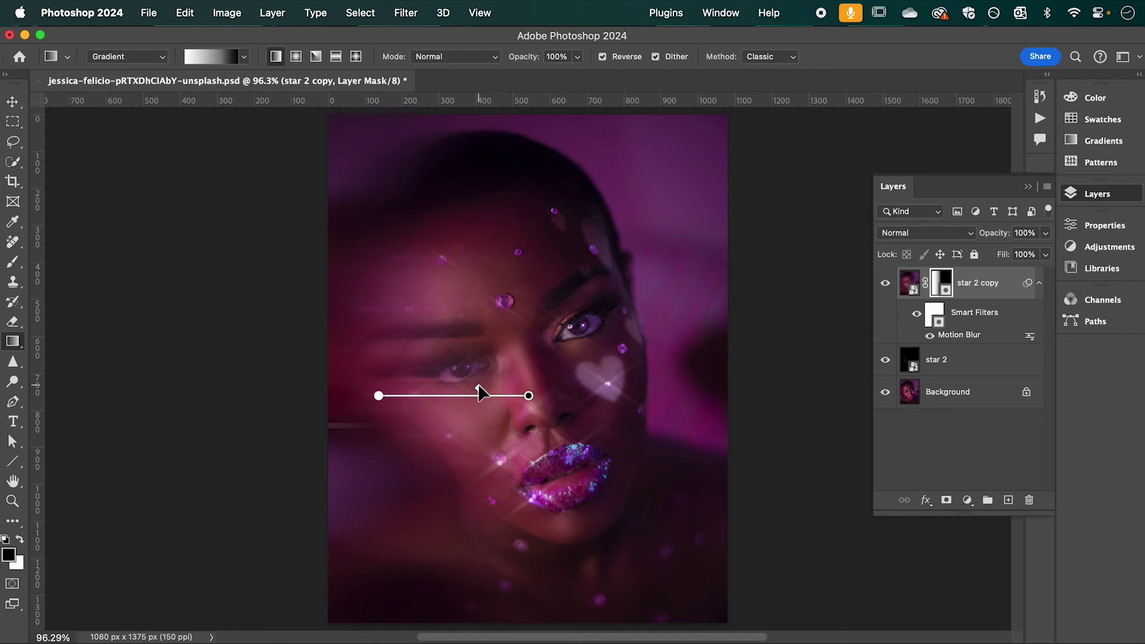
pyautogui.click(989, 396)
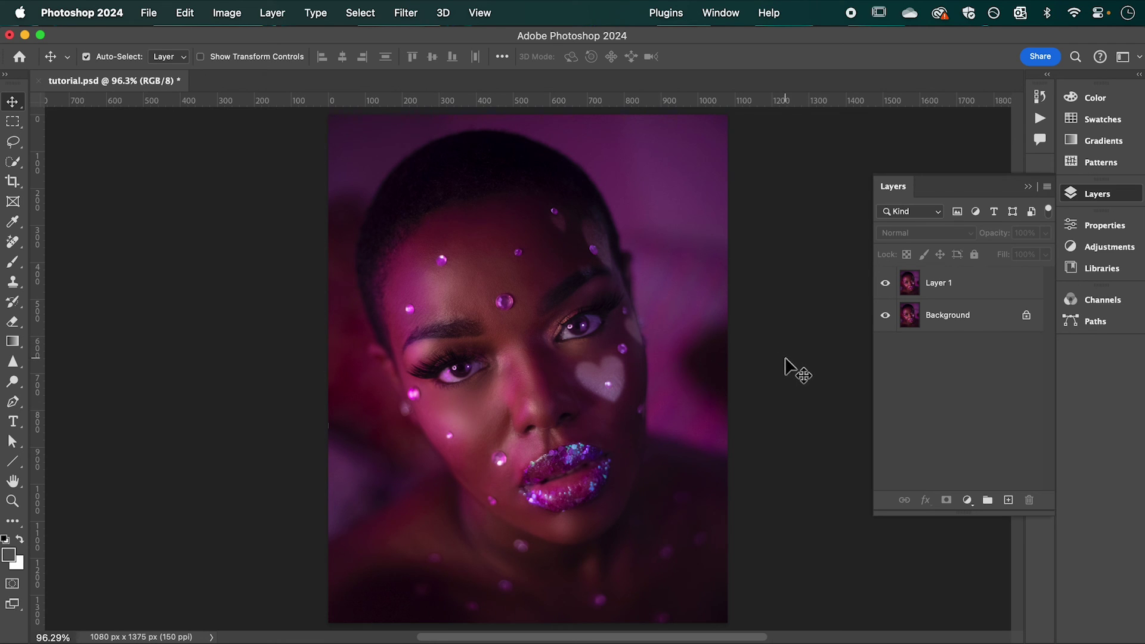
# - Run the 'Euphoric effect' action on Layer 1 of tutorial.psd to generate the star 2 sparkle layer
pyautogui.click(960, 298)
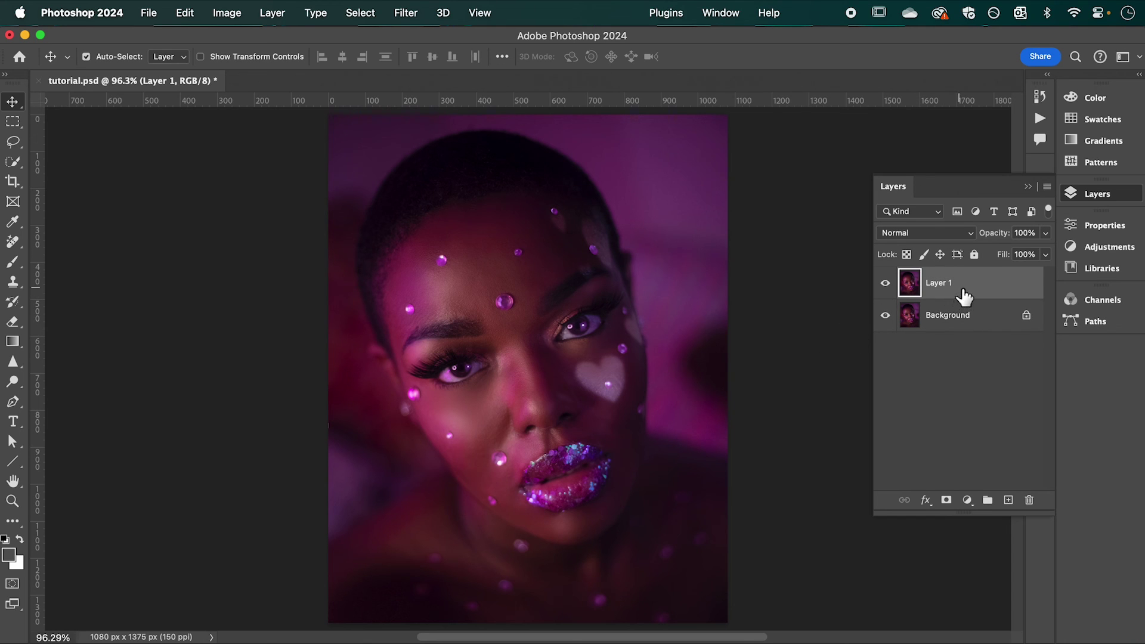
pyautogui.click(1039, 118)
pyautogui.scroll(3, 1021, 167)
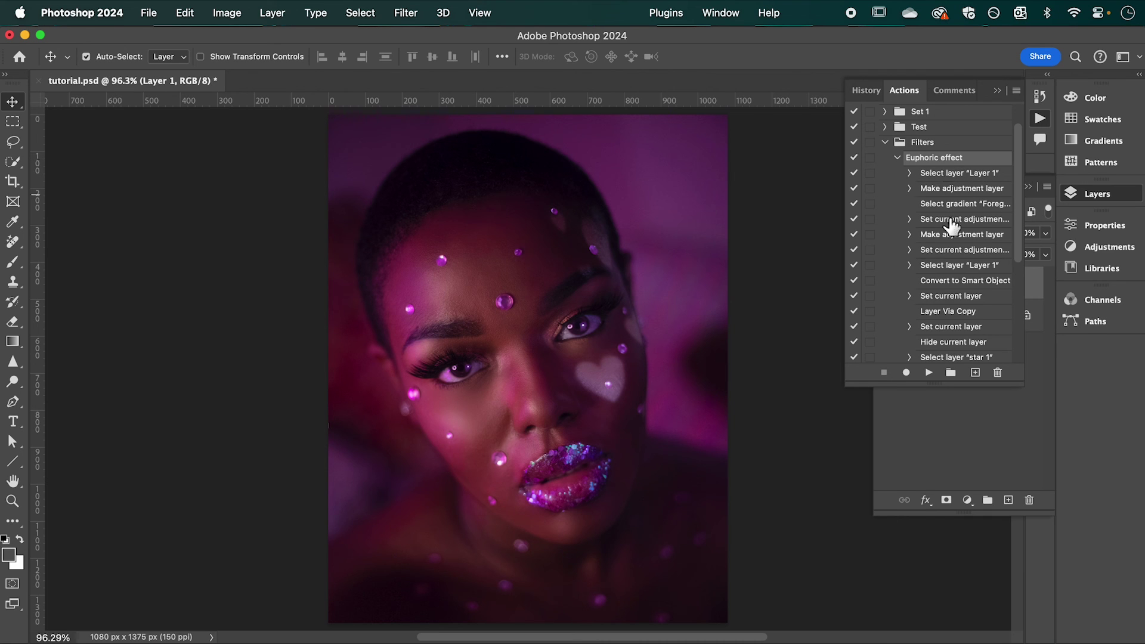
pyautogui.click(929, 373)
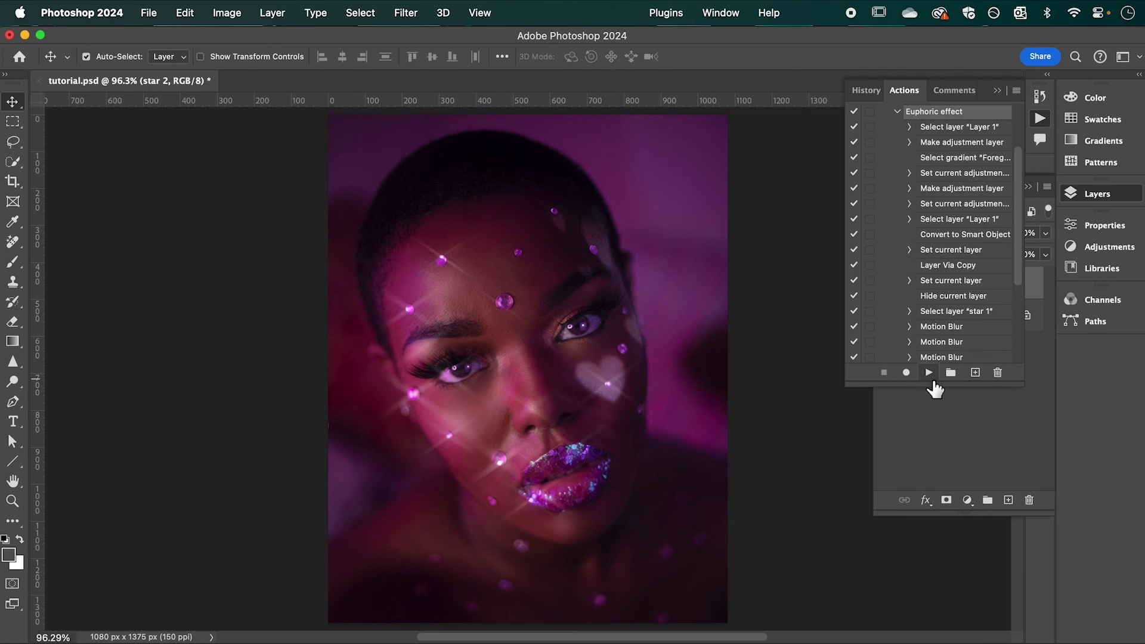